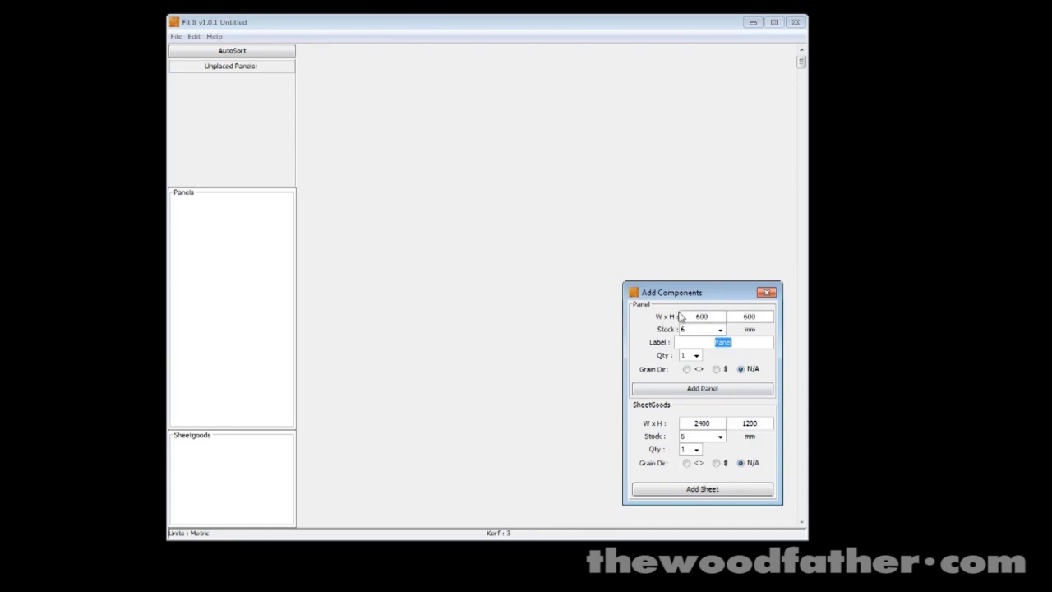
- Set the new panel's size to 500 × 200 mm
{"action": "mouse_move", "coordinate": [687, 299]}
{"action": "left_mouse_down"}
{"action": "mouse_move", "coordinate": [649, 270]}
{"action": "mouse_move", "coordinate": [687, 299]}
{"action": "left_mouse_up"}
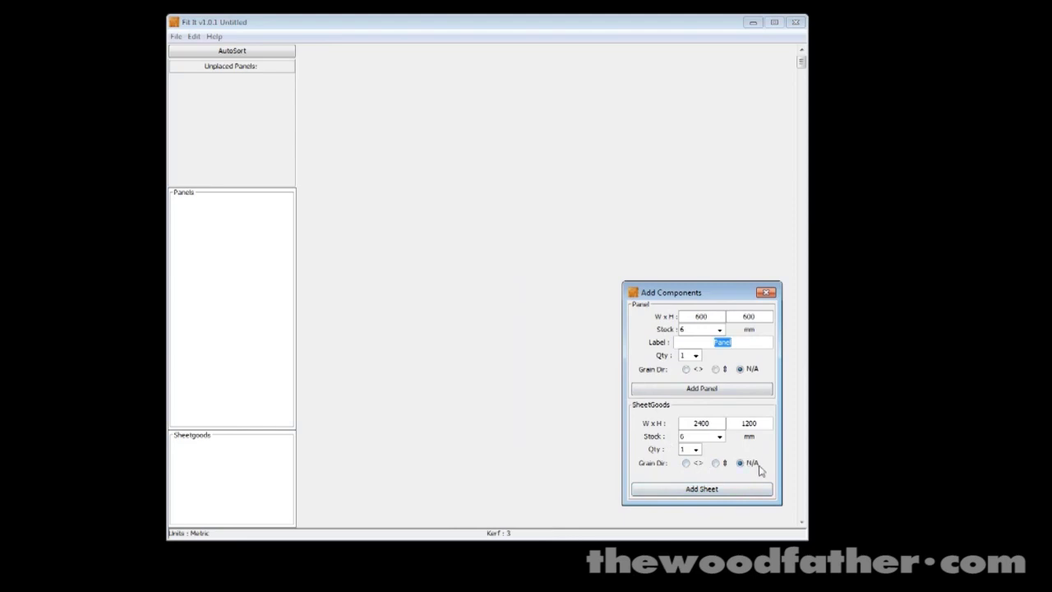
{"action": "left_click", "coordinate": [717, 317]}
{"action": "left_click", "coordinate": [748, 317]}
{"action": "type", "text": "200"}
- Open the unit selection to view the metric and imperial options, and dismiss it without choosing one
{"action": "left_click", "coordinate": [175, 36]}
{"action": "mouse_move", "coordinate": [194, 37]}
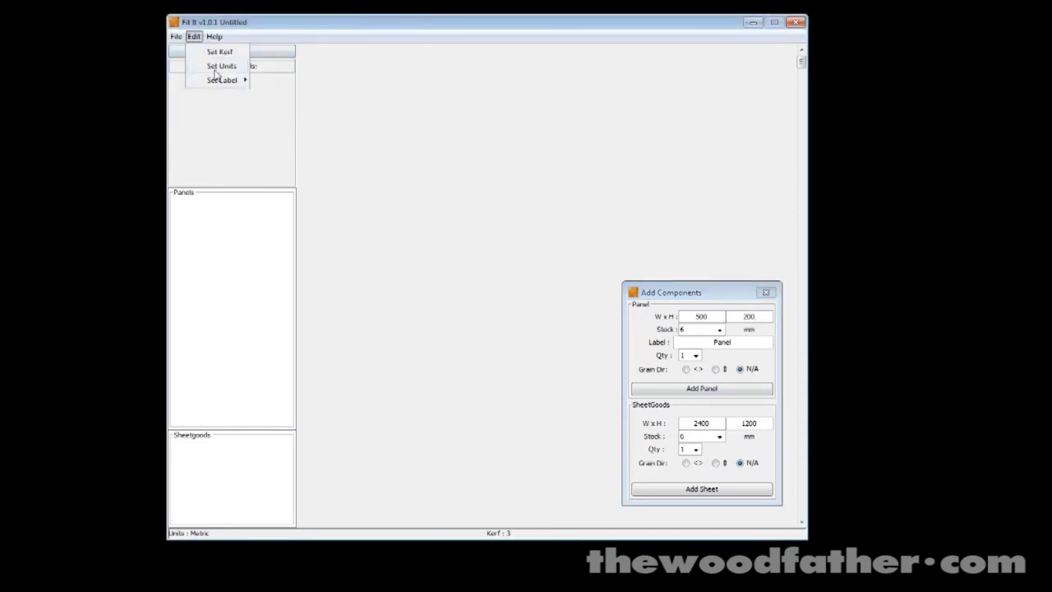
{"action": "left_click", "coordinate": [220, 66]}
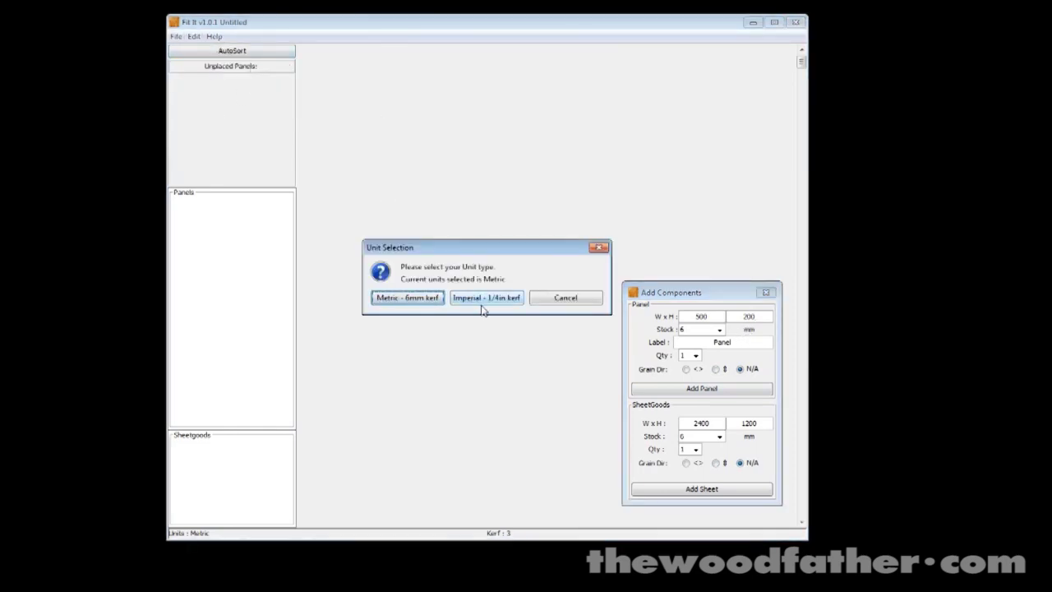
{"action": "left_click", "coordinate": [566, 299]}
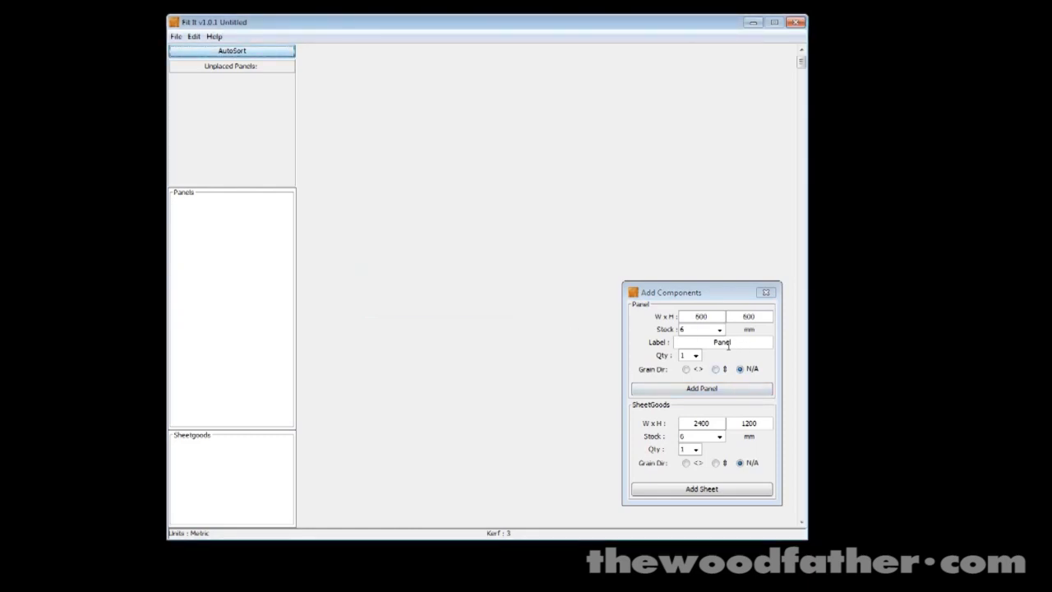
- Add four 400 × 200 mm panels labelled "drawer face" with horizontal grain and spread them out in the unplaced area
{"action": "left_click", "coordinate": [696, 371]}
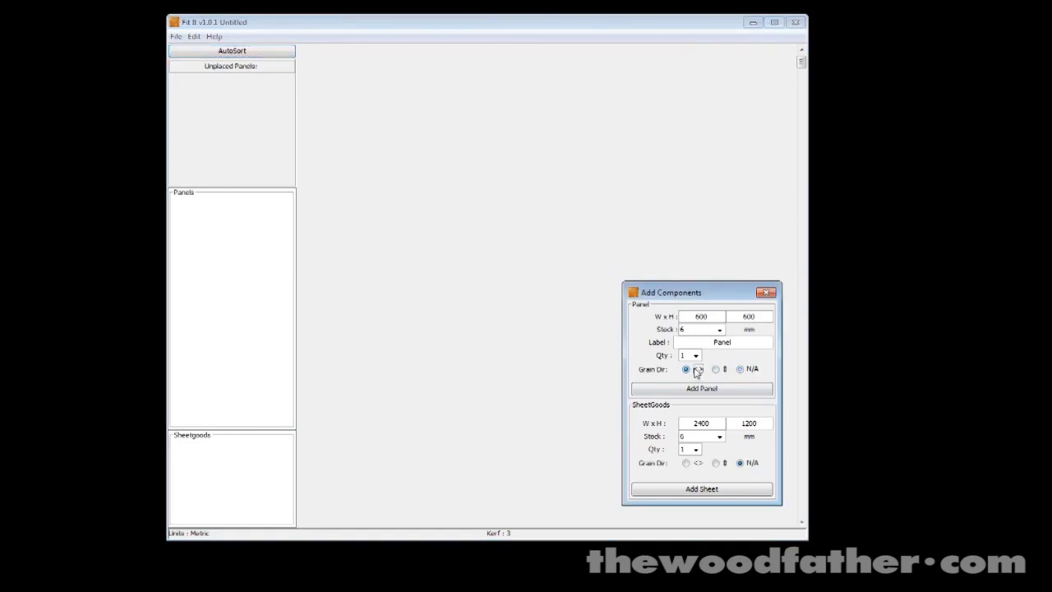
{"action": "double_click", "coordinate": [748, 316]}
{"action": "double_click", "coordinate": [707, 317]}
{"action": "double_click", "coordinate": [747, 317]}
{"action": "double_click", "coordinate": [720, 344]}
{"action": "type", "text": "drawer face"}
{"action": "left_click", "coordinate": [696, 355]}
{"action": "left_click", "coordinate": [687, 399]}
{"action": "left_click", "coordinate": [703, 393]}
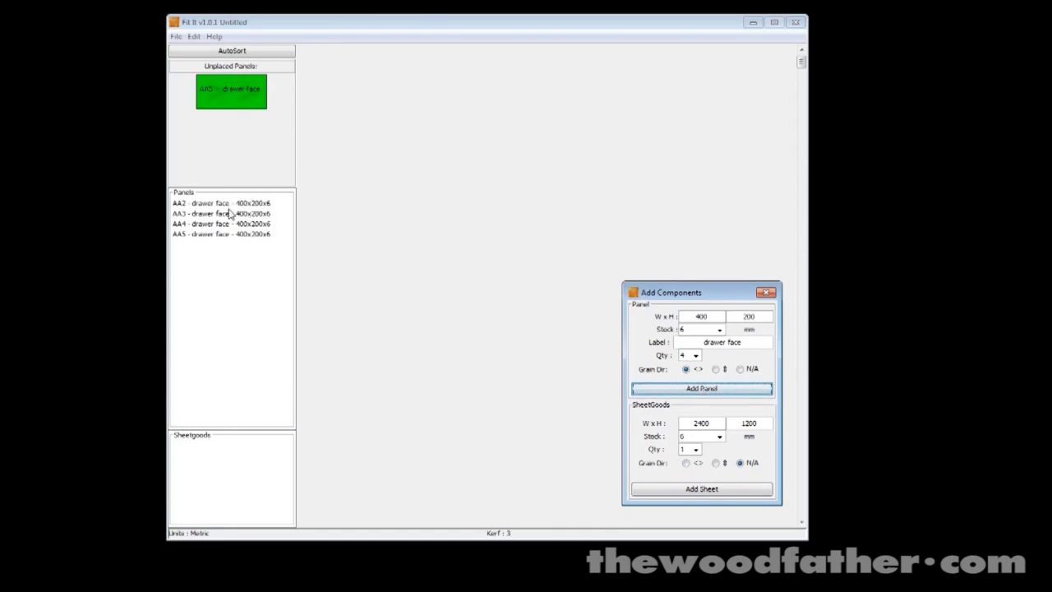
{"action": "left_click_drag", "start_coordinate": [235, 209], "coordinate": [209, 119]}
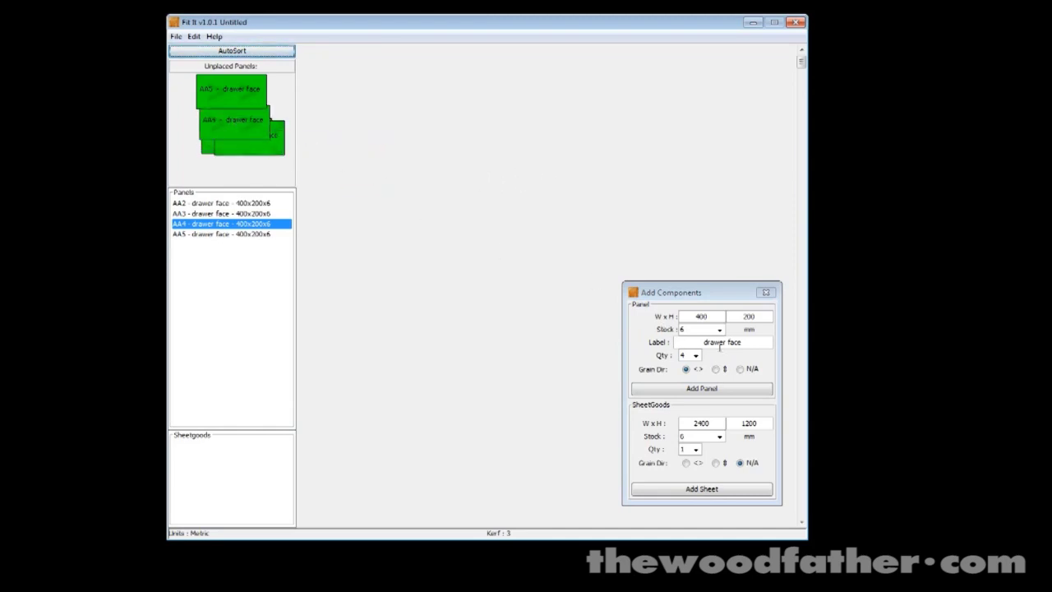
- Add two 400 × 600 mm panels labelled "door faces" in 6 mm stock with horizontal grain
{"action": "double_click", "coordinate": [745, 317]}
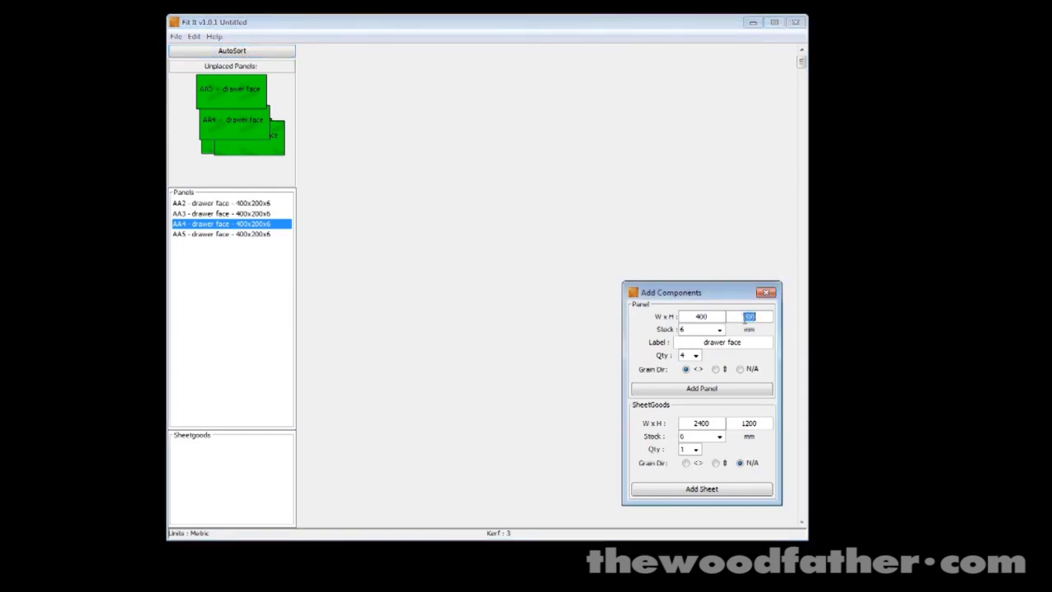
{"action": "type", "text": "600"}
{"action": "double_click", "coordinate": [743, 341]}
{"action": "type", "text": "door faces"}
{"action": "left_click", "coordinate": [687, 354]}
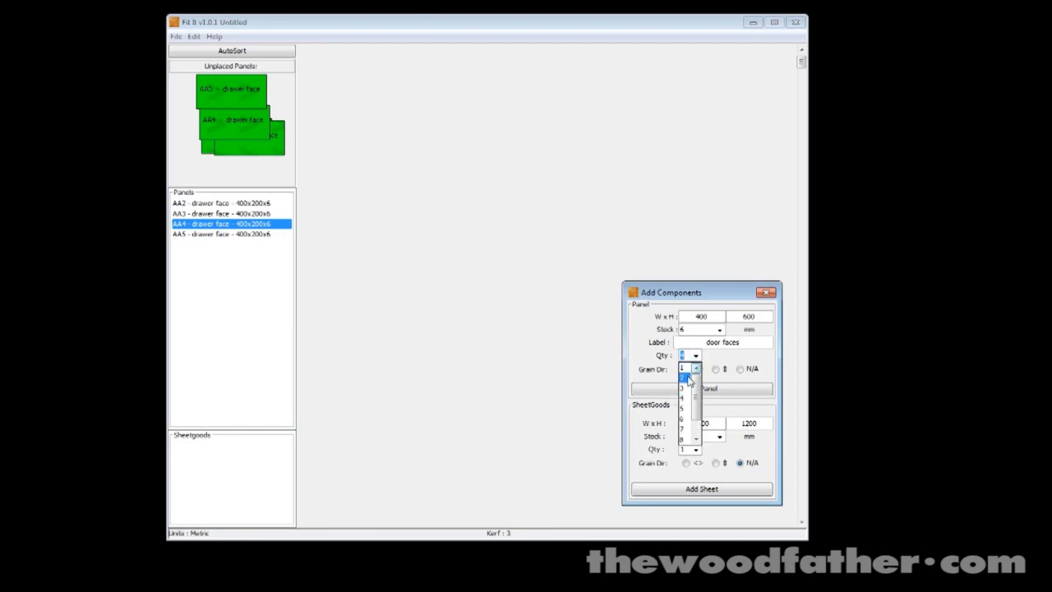
{"action": "left_click", "coordinate": [687, 380]}
{"action": "left_click", "coordinate": [712, 391]}
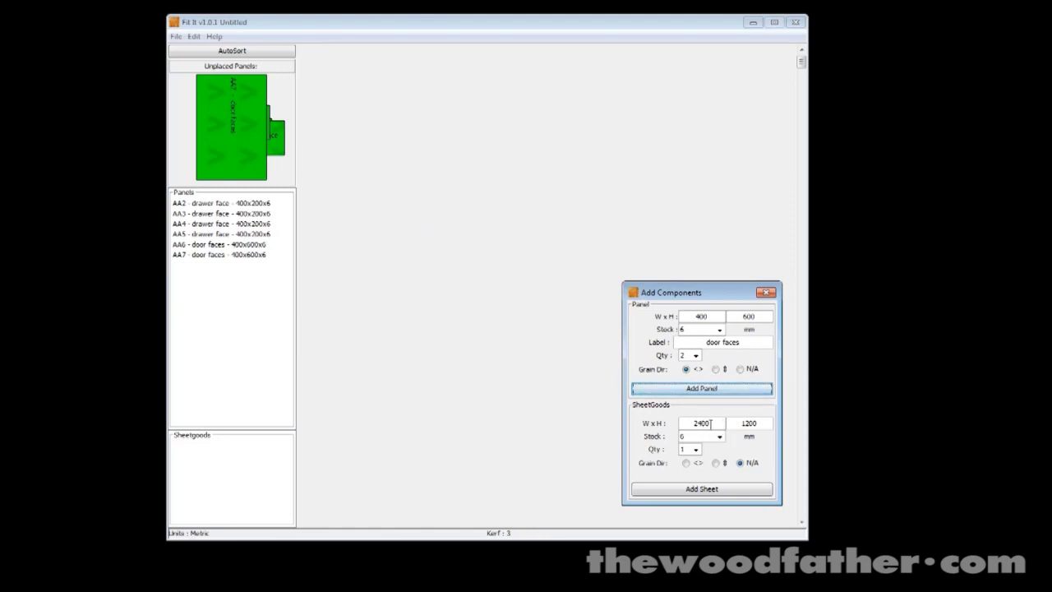
- Add one 2400 × 1200 mm sheet of 6 mm stock with grain direction N/A and try to auto-sort the panels onto it
{"action": "double_click", "coordinate": [711, 423]}
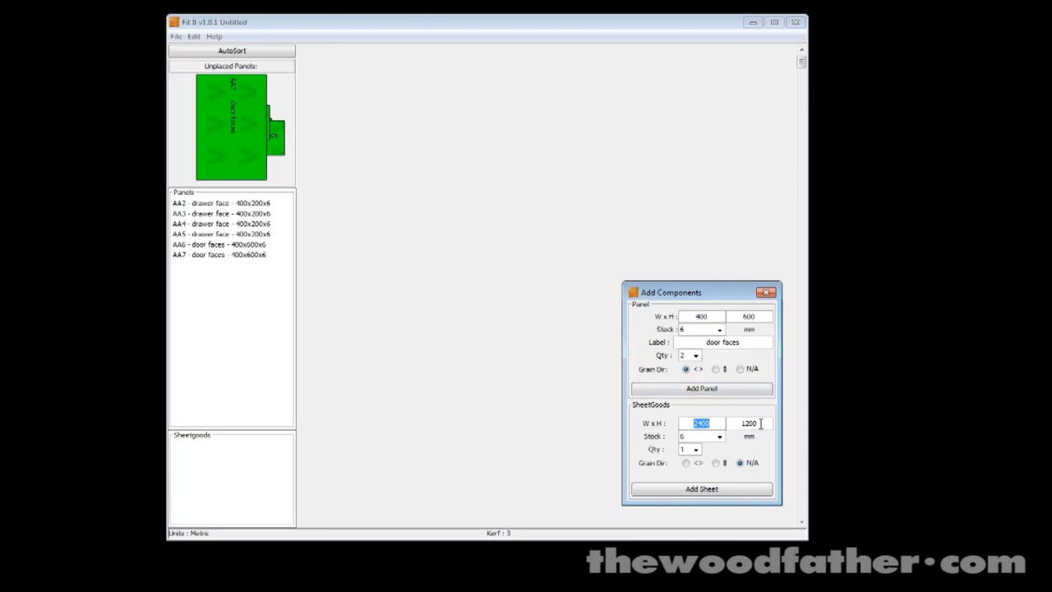
{"action": "left_click", "coordinate": [698, 466]}
{"action": "left_click", "coordinate": [741, 466]}
{"action": "left_click", "coordinate": [738, 491]}
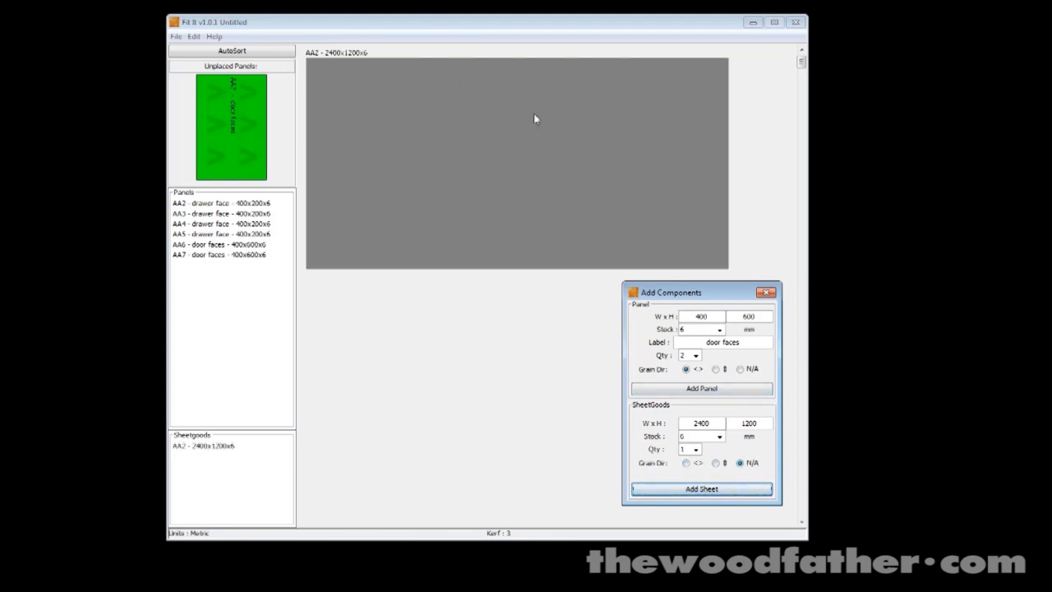
{"action": "left_click", "coordinate": [232, 50]}
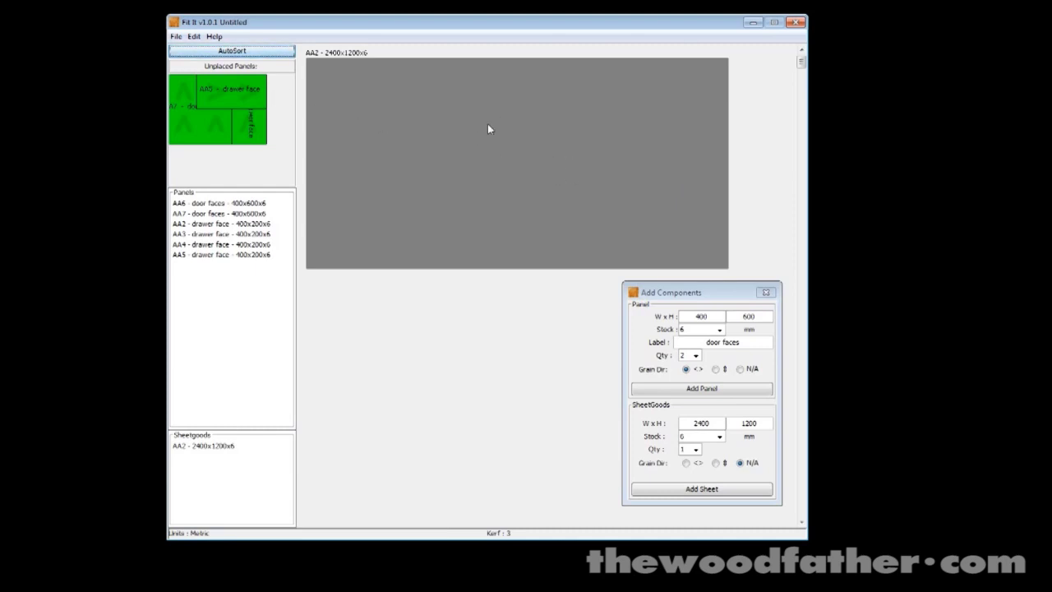
- Set the 2400 × 1200 mm sheet's grain direction to horizontal and auto-sort the drawer and door faces onto it
{"action": "double_click", "coordinate": [276, 453]}
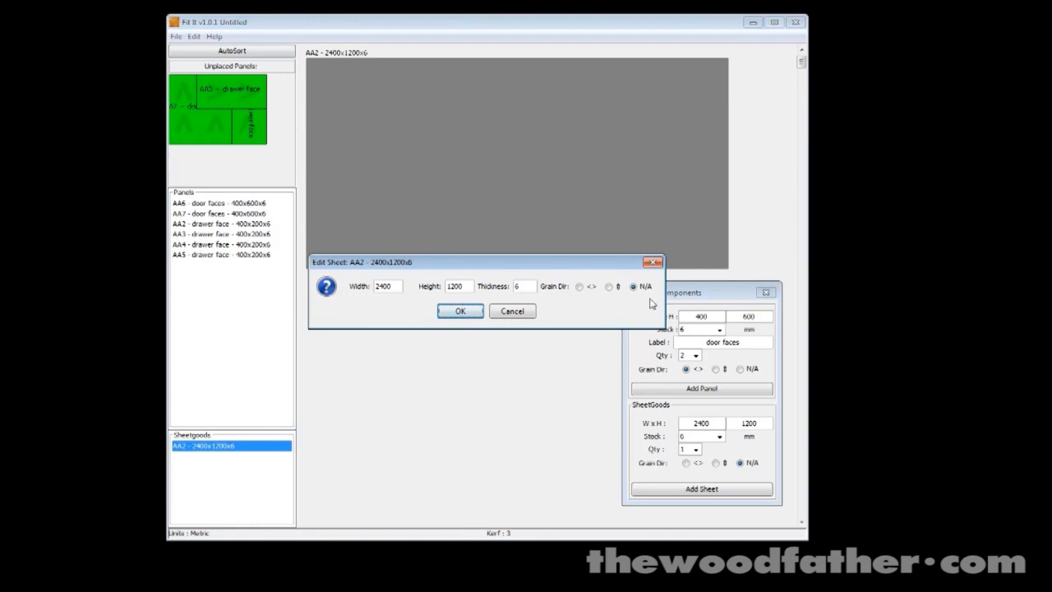
{"action": "left_click", "coordinate": [580, 287]}
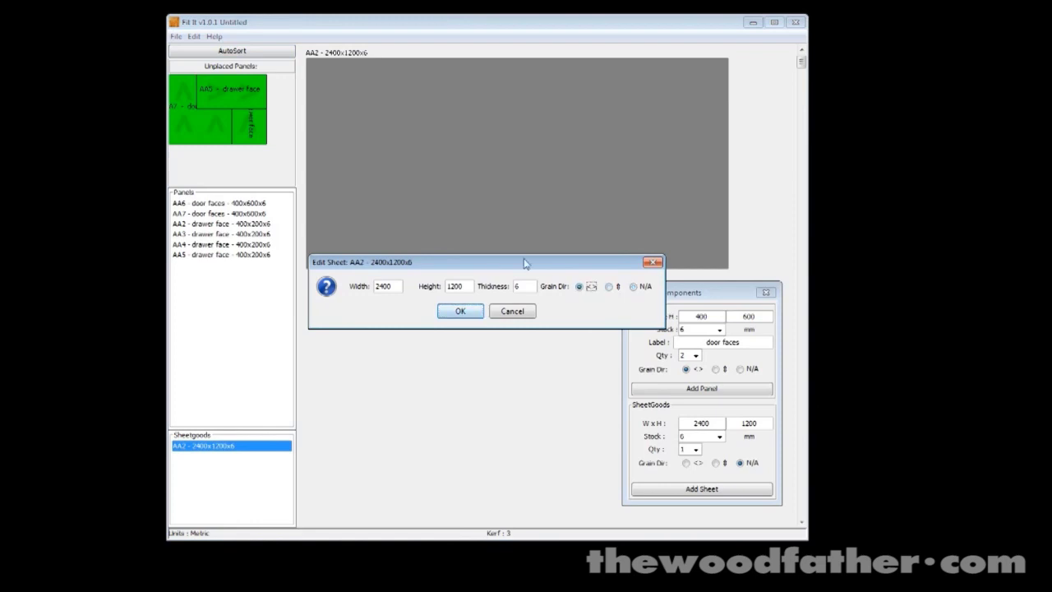
{"action": "left_click", "coordinate": [462, 311]}
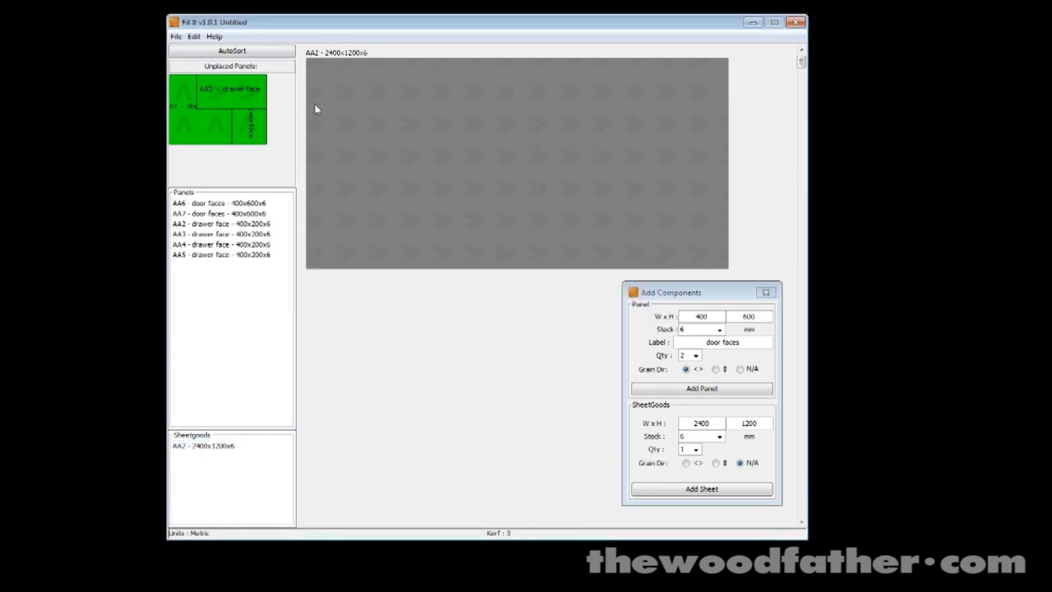
{"action": "left_click", "coordinate": [268, 56]}
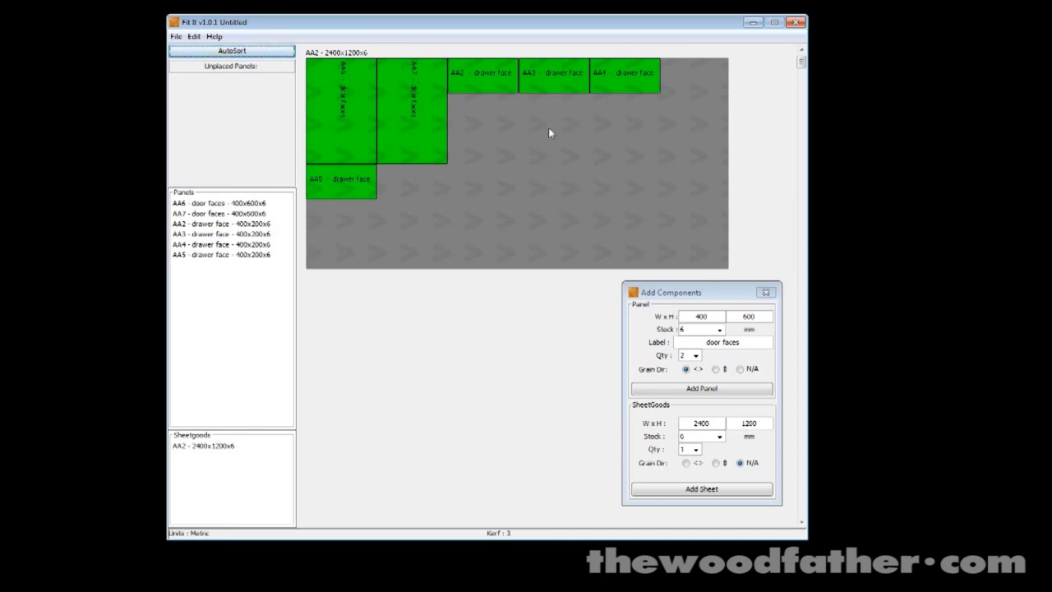
{"action": "left_click", "coordinate": [289, 55]}
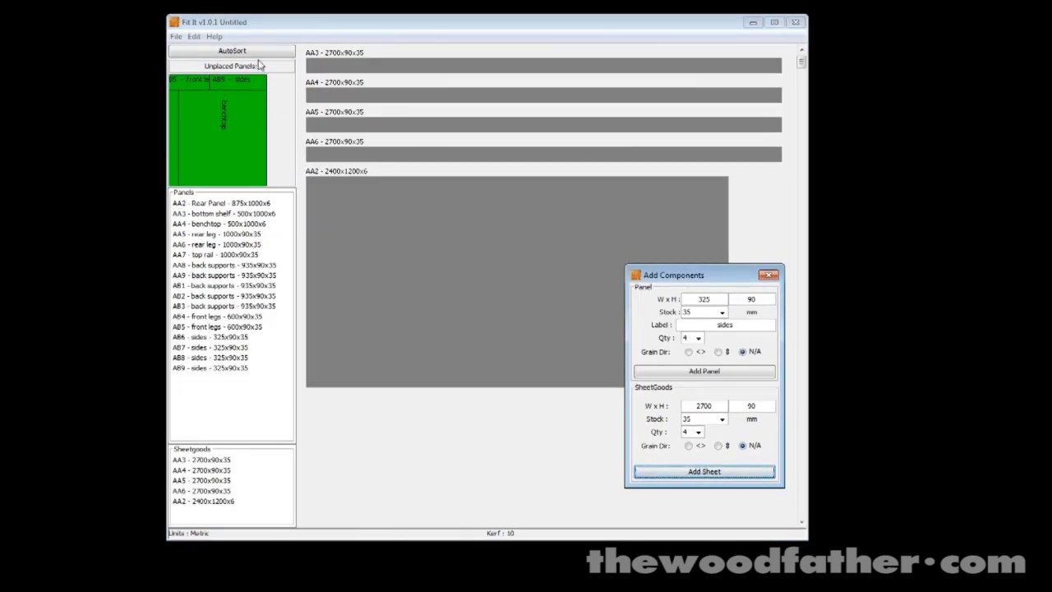
- Auto-sort the workbench parts onto the sheets and move the Add Components window clear of the layout
{"action": "left_click", "coordinate": [258, 54]}
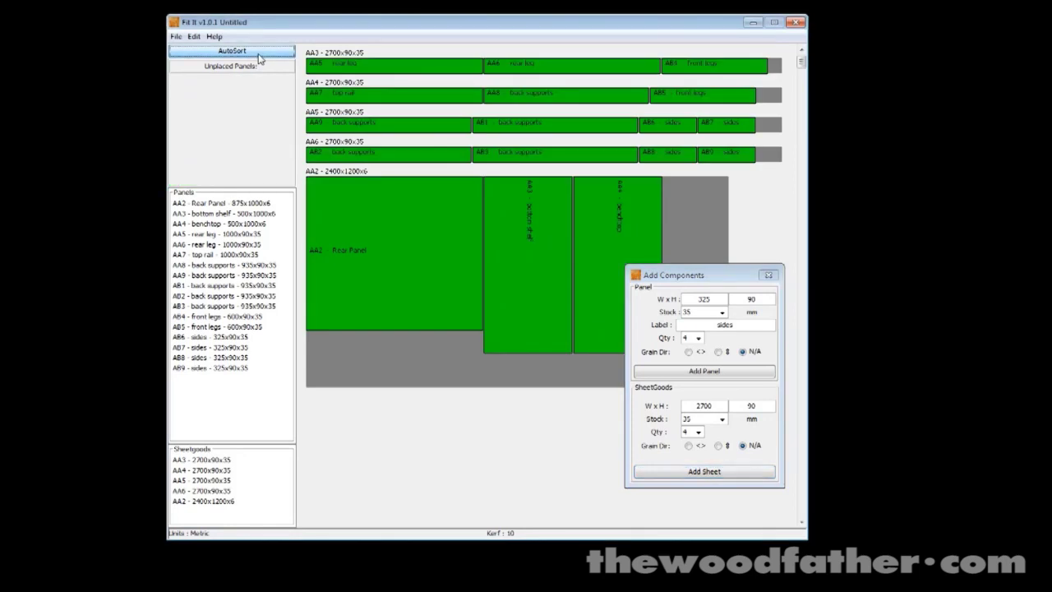
{"action": "left_click_drag", "start_coordinate": [684, 277], "coordinate": [737, 263]}
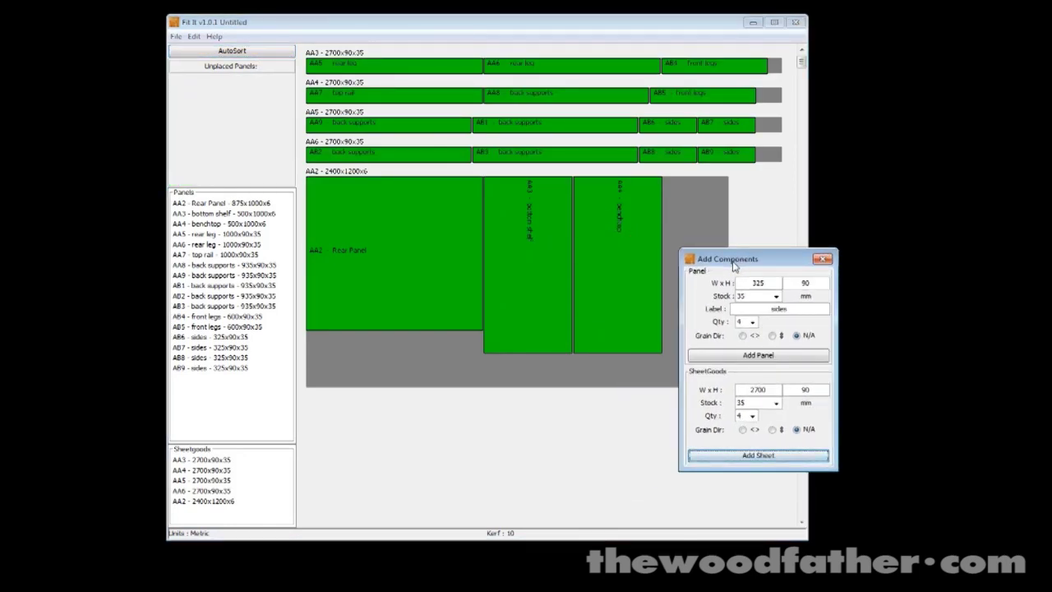
- Set the kerf to 25 mm and auto-sort the workbench parts again
{"action": "left_click", "coordinate": [194, 36]}
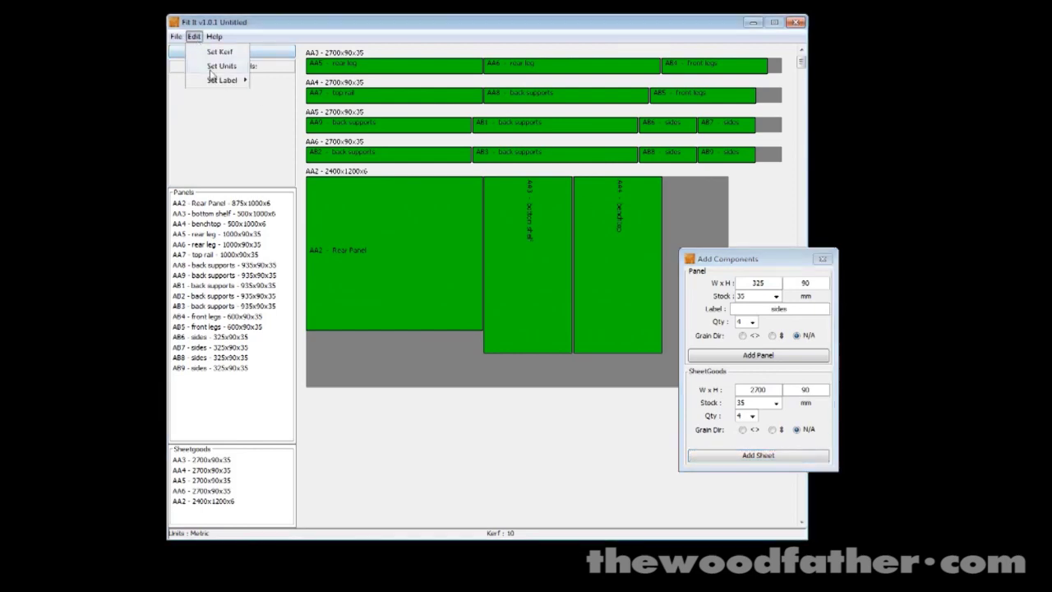
{"action": "mouse_move", "coordinate": [214, 81]}
{"action": "left_click", "coordinate": [219, 51]}
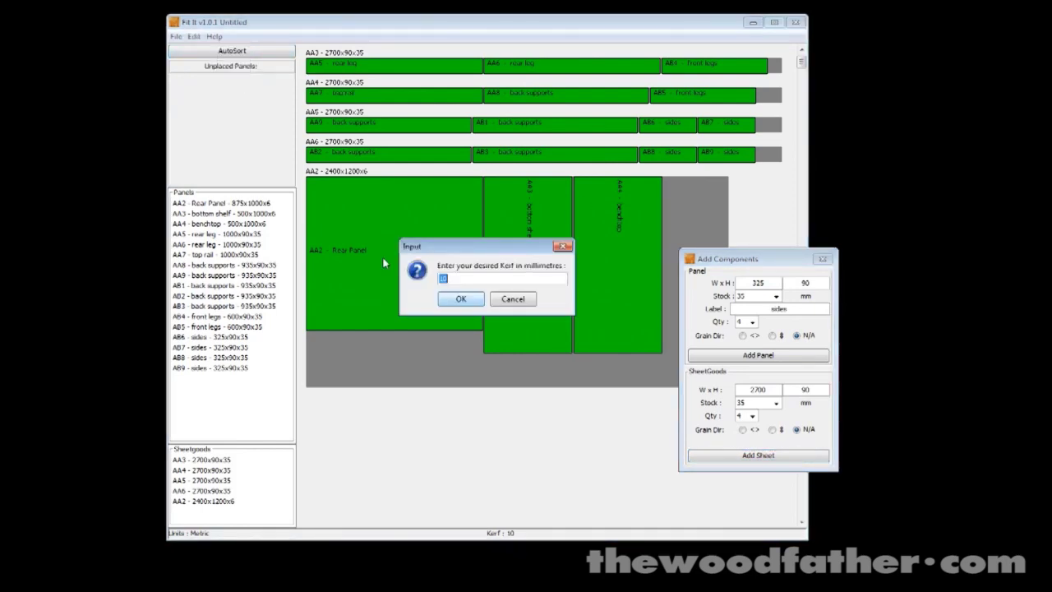
{"action": "left_click", "coordinate": [478, 301]}
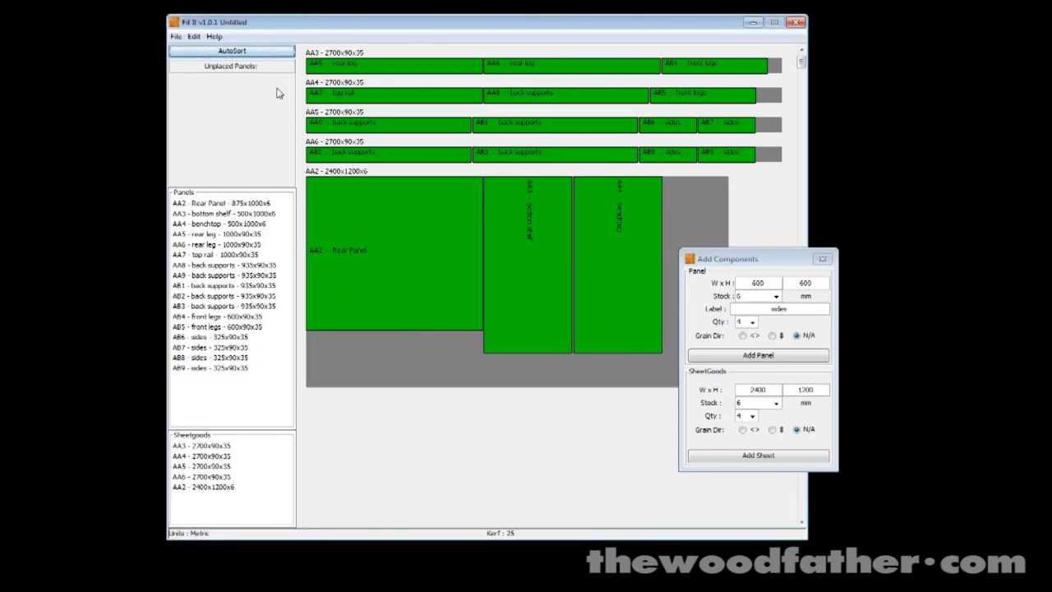
{"action": "left_click", "coordinate": [256, 53]}
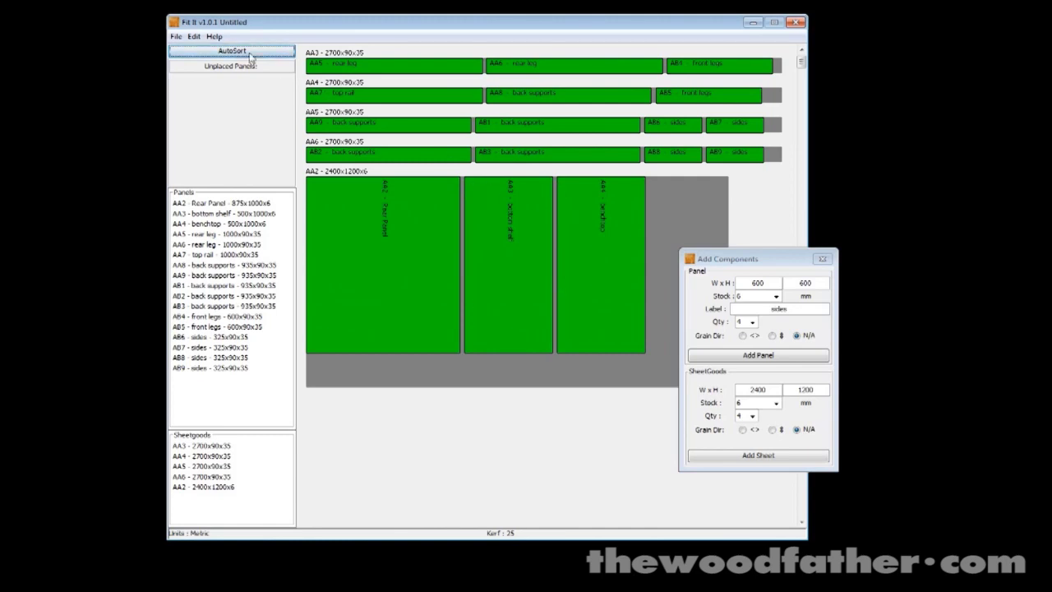
- Set the kerf to 3 mm and re-sort the workbench parts on the sheets
{"action": "left_click", "coordinate": [197, 37]}
{"action": "left_click", "coordinate": [220, 52]}
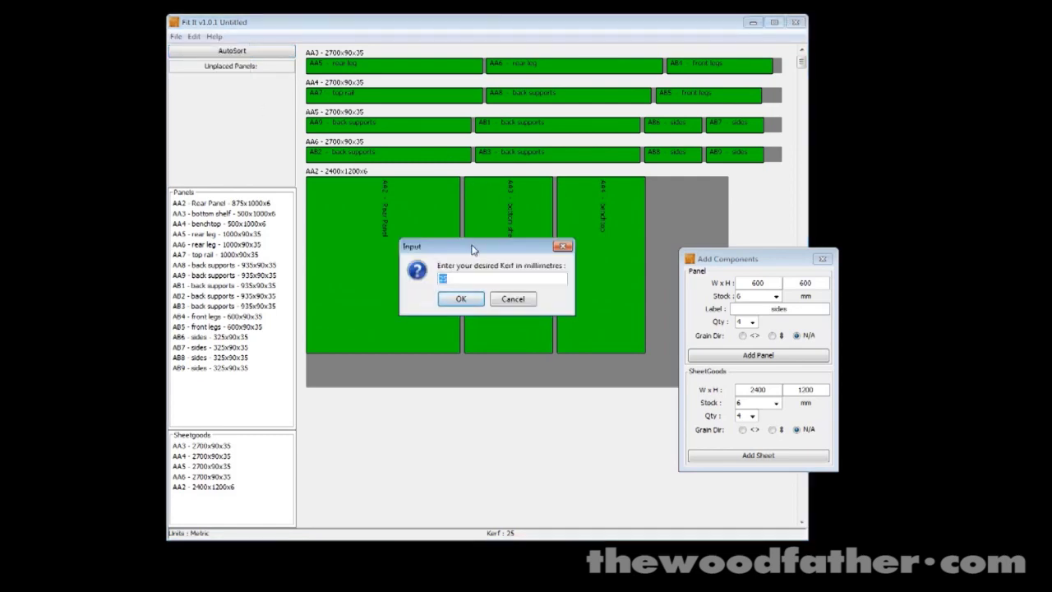
{"action": "type", "text": "3"}
{"action": "key", "text": "Return"}
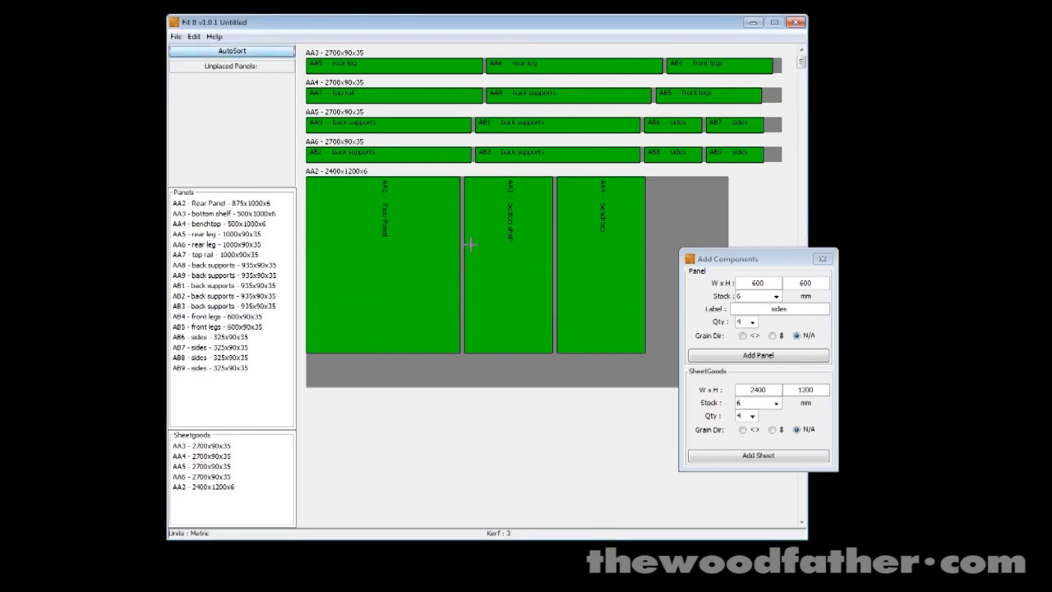
{"action": "left_click", "coordinate": [266, 52]}
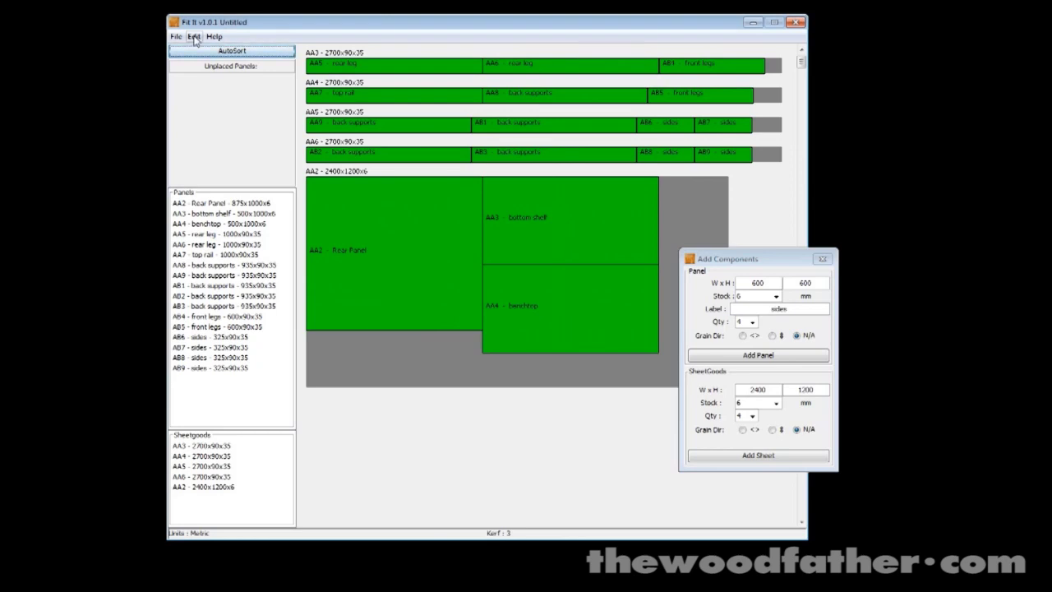
- Set the grain direction of the bottom shelf and benchtop panels to horizontal and try to auto-sort the layout
{"action": "double_click", "coordinate": [509, 243]}
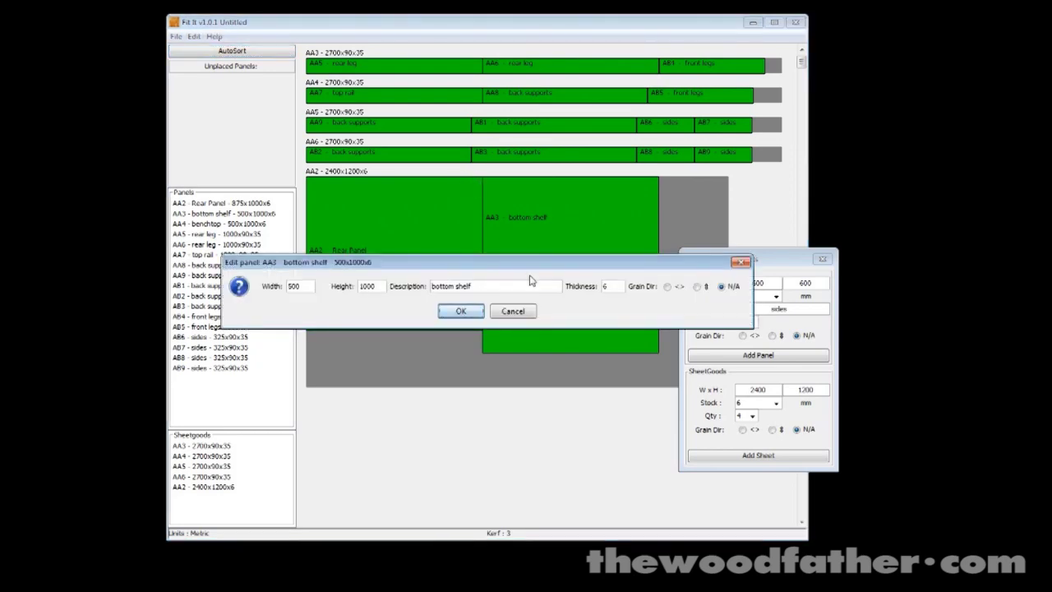
{"action": "left_click", "coordinate": [675, 287]}
{"action": "left_click", "coordinate": [463, 313]}
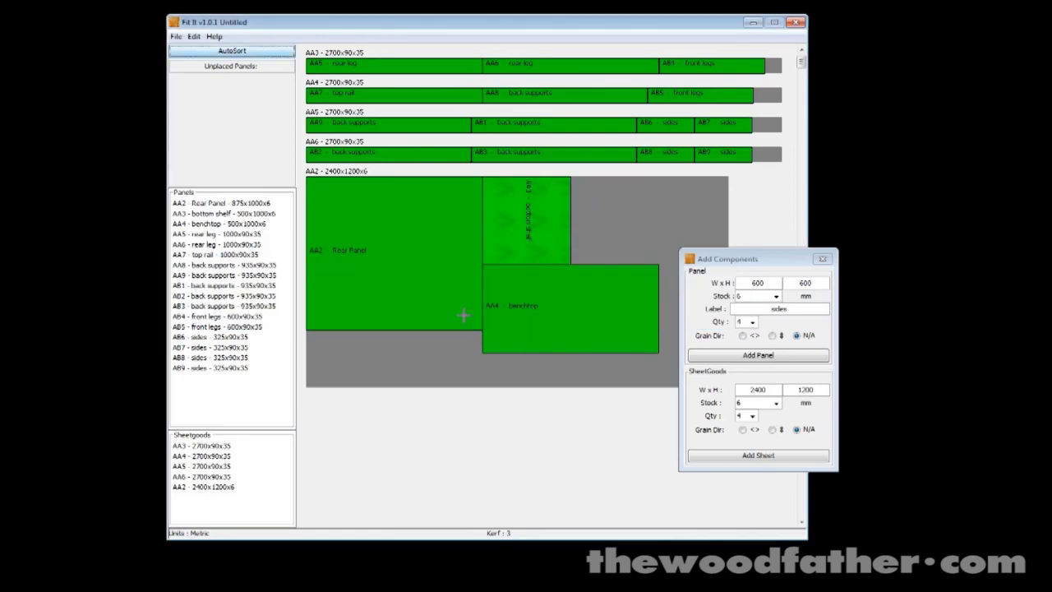
{"action": "double_click", "coordinate": [533, 316]}
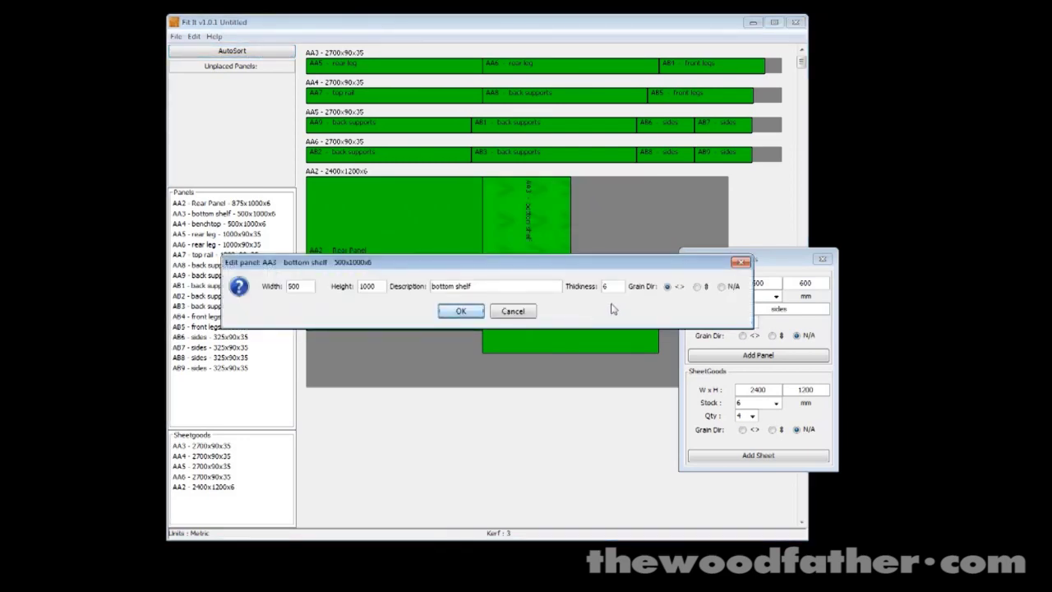
{"action": "left_click", "coordinate": [461, 312]}
{"action": "double_click", "coordinate": [616, 326]}
{"action": "left_click", "coordinate": [481, 312]}
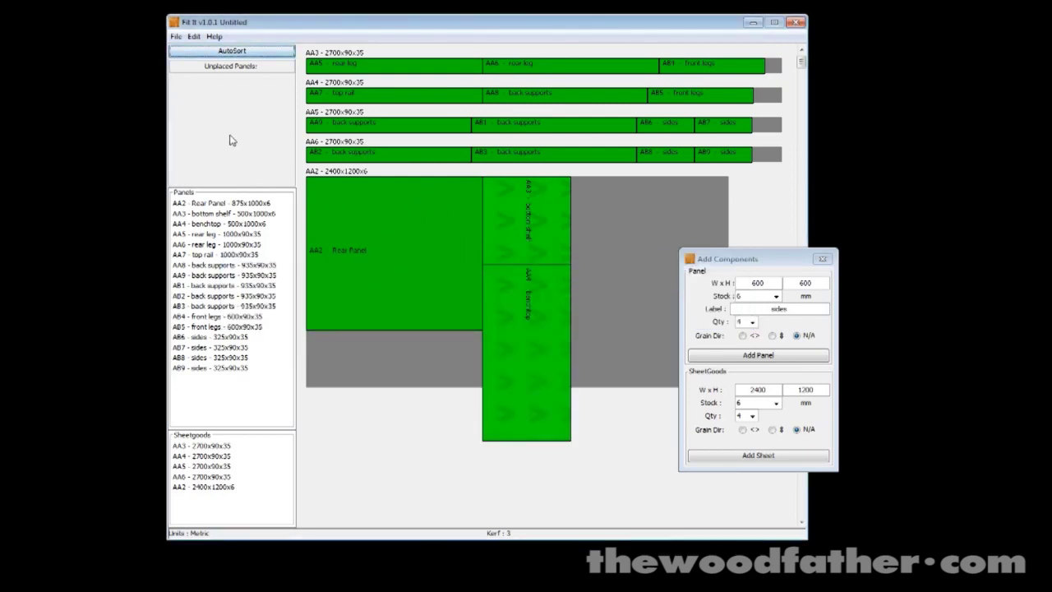
{"action": "left_click", "coordinate": [223, 52]}
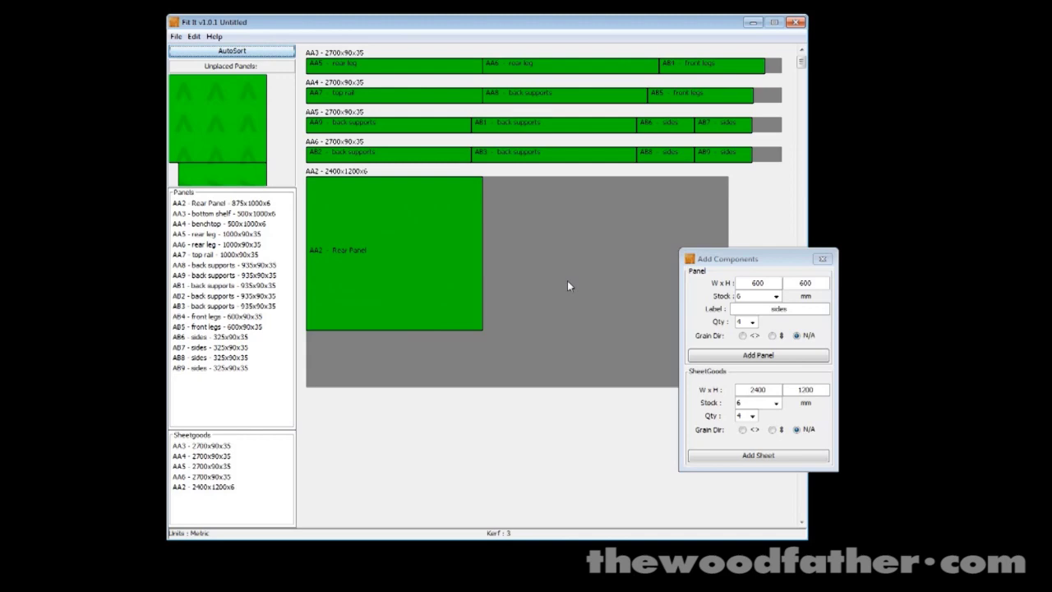
- Set the grain direction of the workbench layout's 2400 × 1200 mm sheet to horizontal and auto-sort the parts
{"action": "double_click", "coordinate": [232, 490]}
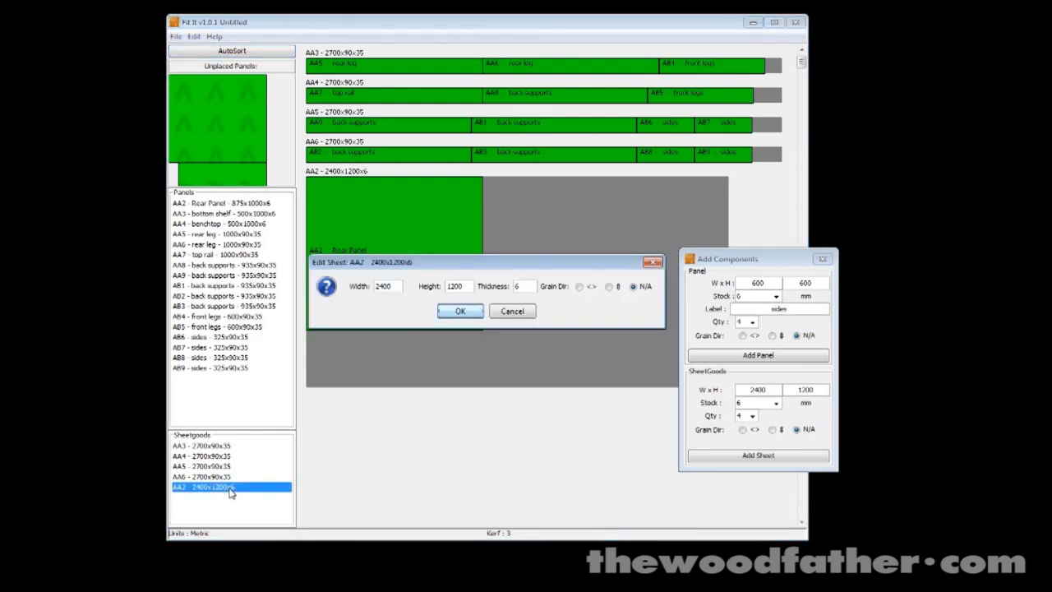
{"action": "left_click", "coordinate": [580, 287]}
{"action": "left_click", "coordinate": [445, 308]}
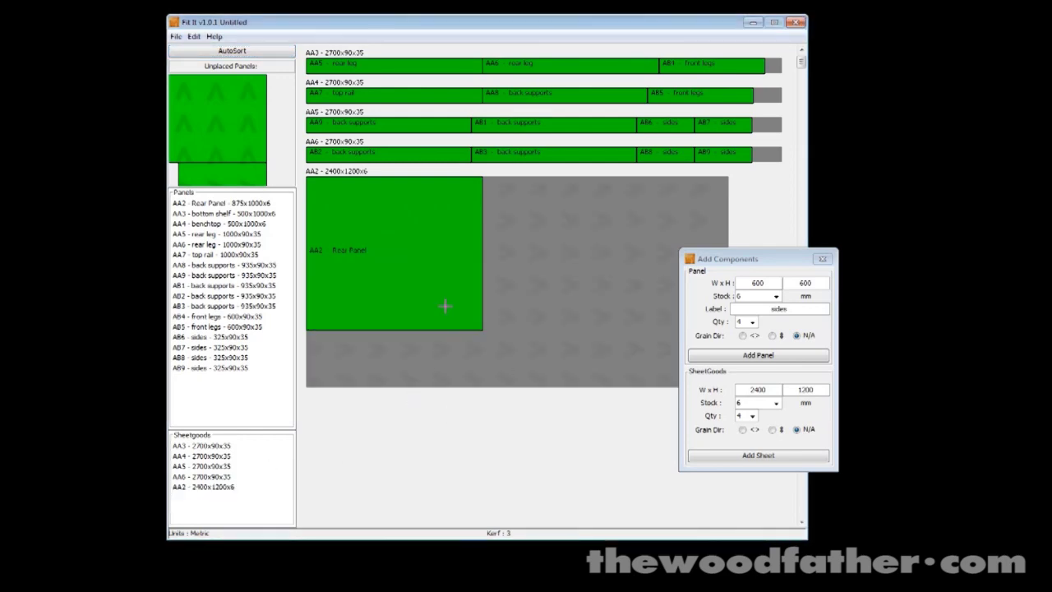
{"action": "left_click", "coordinate": [232, 51]}
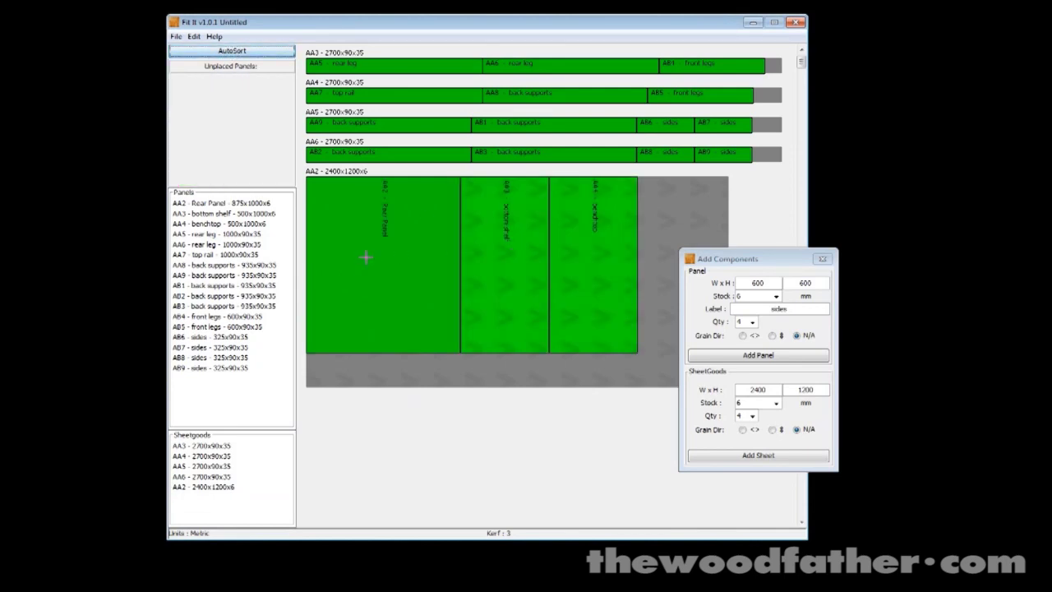
- Try the AA1 and AA1 - Label - 60x60x12 label formats on the layout's panels and restore the AA1 - Label format
{"action": "left_click", "coordinate": [194, 37]}
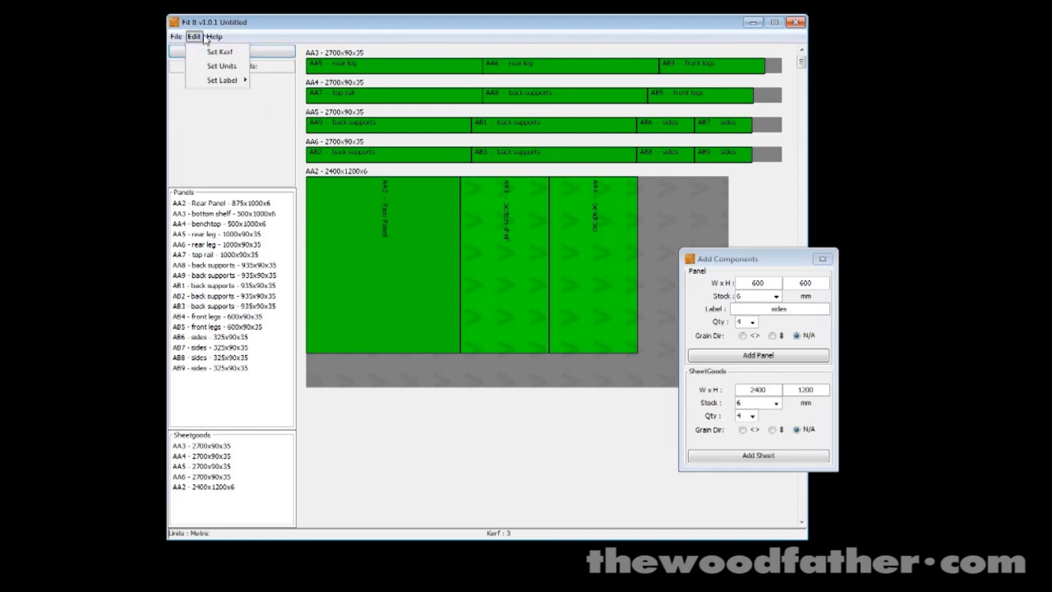
{"action": "mouse_move", "coordinate": [212, 81]}
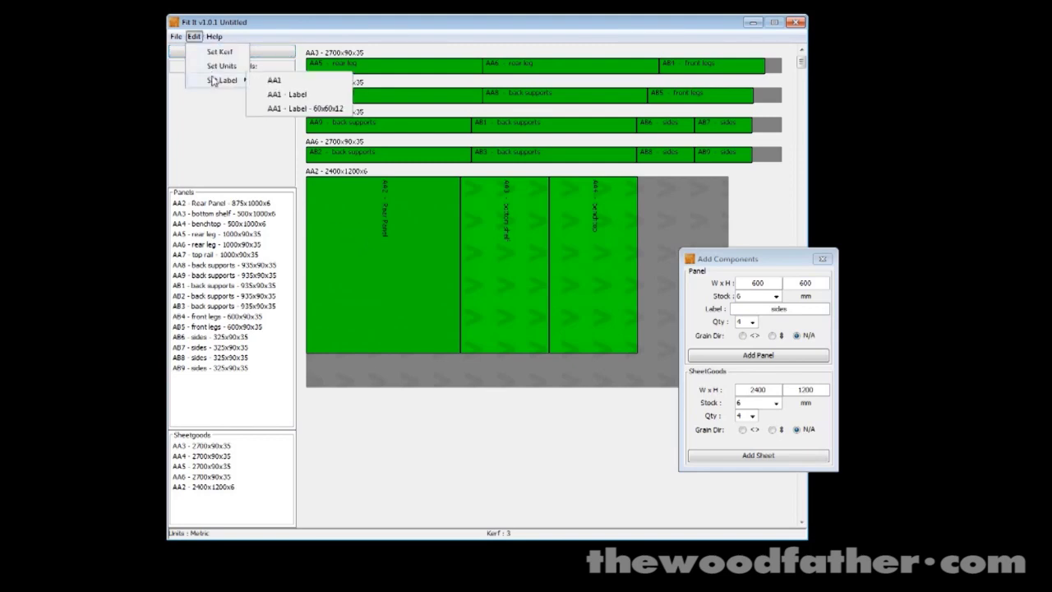
{"action": "left_click", "coordinate": [264, 82]}
{"action": "left_click", "coordinate": [194, 36]}
{"action": "mouse_move", "coordinate": [213, 82]}
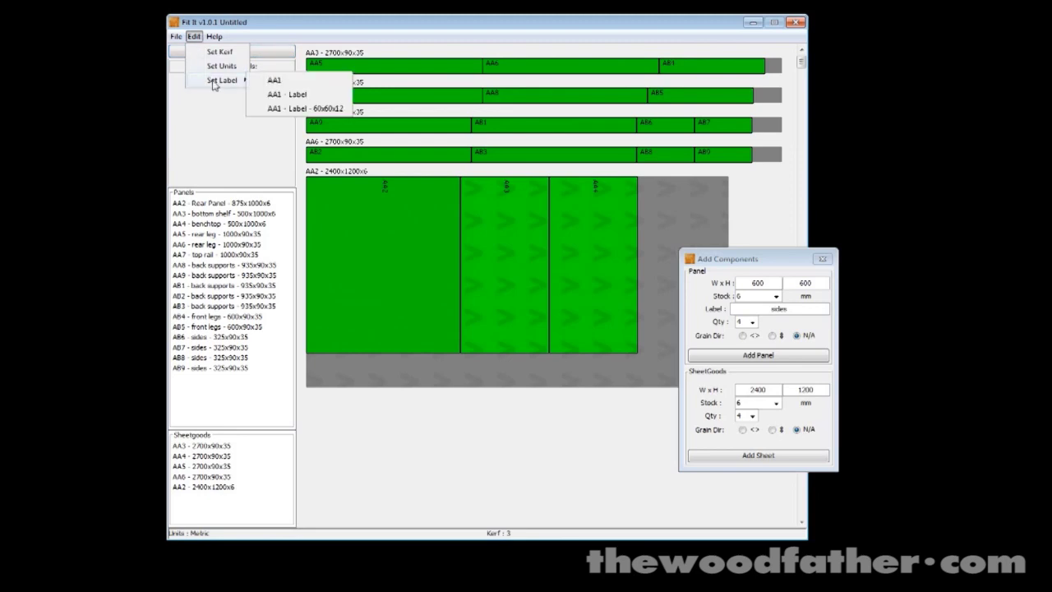
{"action": "left_click", "coordinate": [301, 111]}
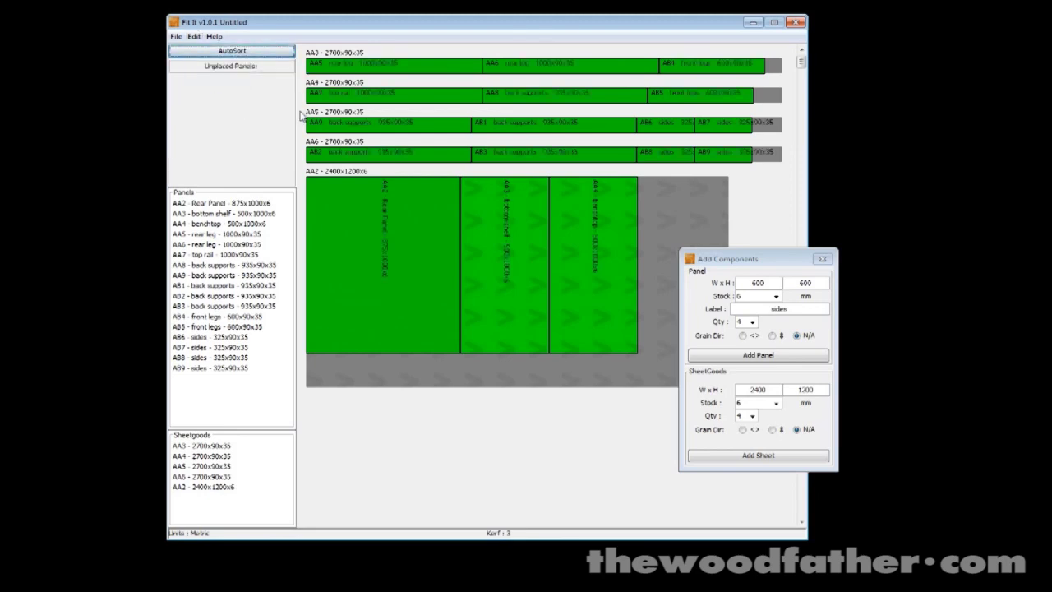
{"action": "left_click", "coordinate": [195, 36]}
{"action": "mouse_move", "coordinate": [212, 82]}
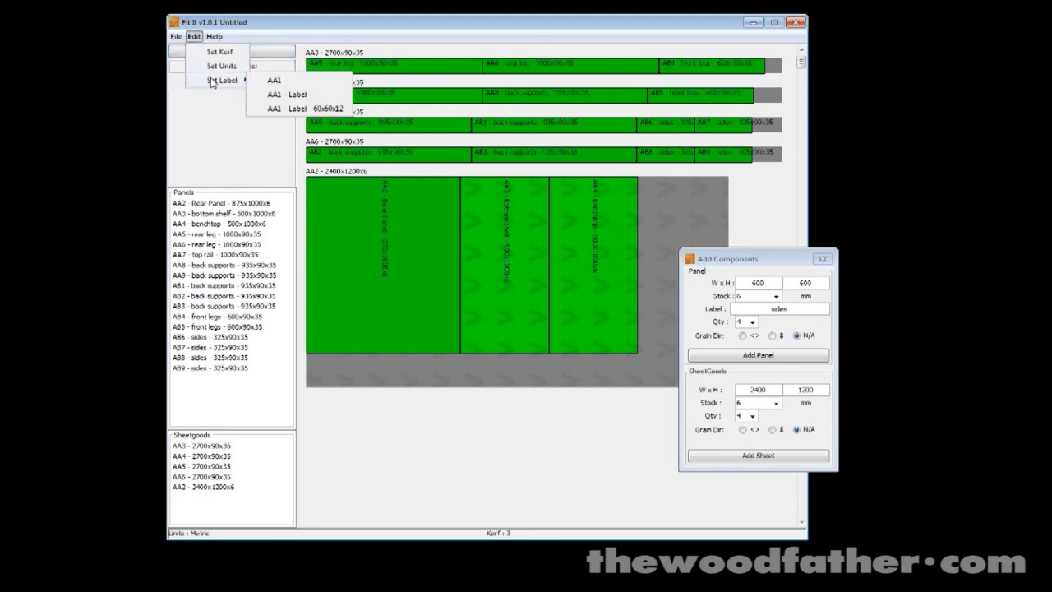
{"action": "left_click", "coordinate": [277, 94]}
- Export the layout's sheet images in color to the 1.0.1 folder
{"action": "left_click", "coordinate": [176, 36]}
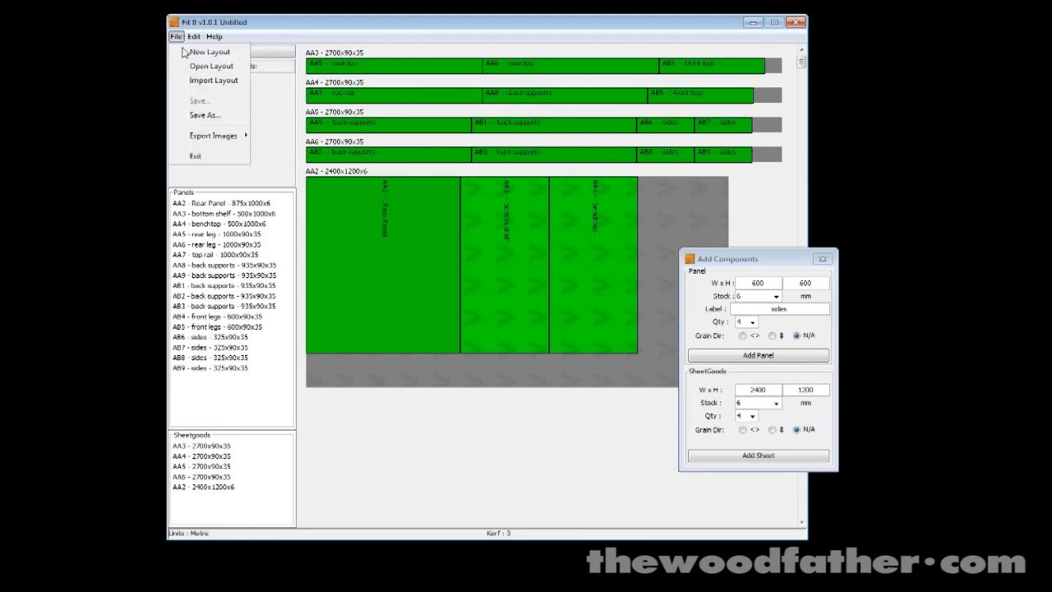
{"action": "mouse_move", "coordinate": [207, 142]}
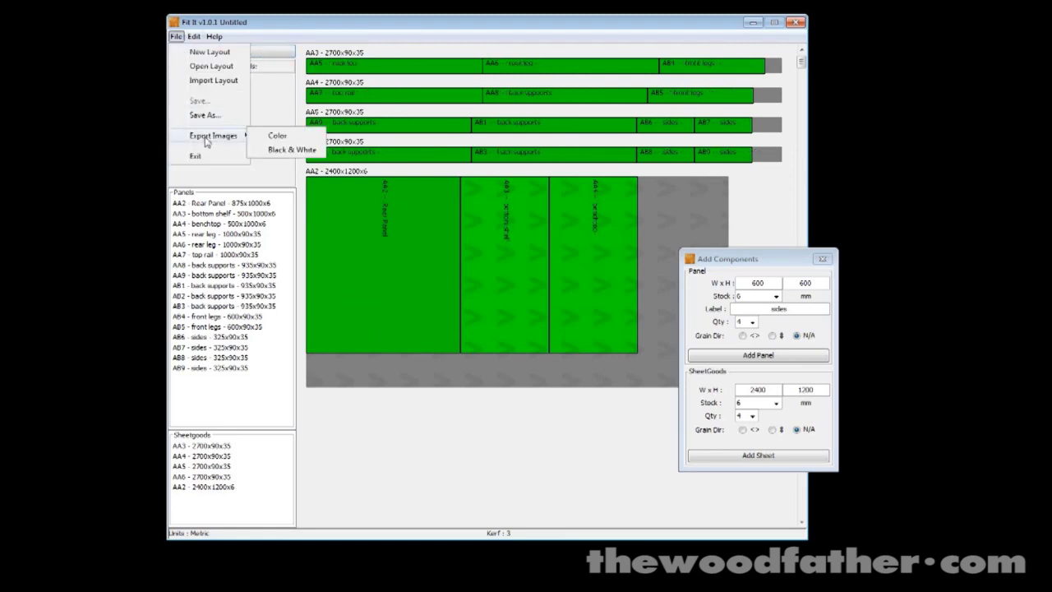
{"action": "left_click", "coordinate": [264, 142]}
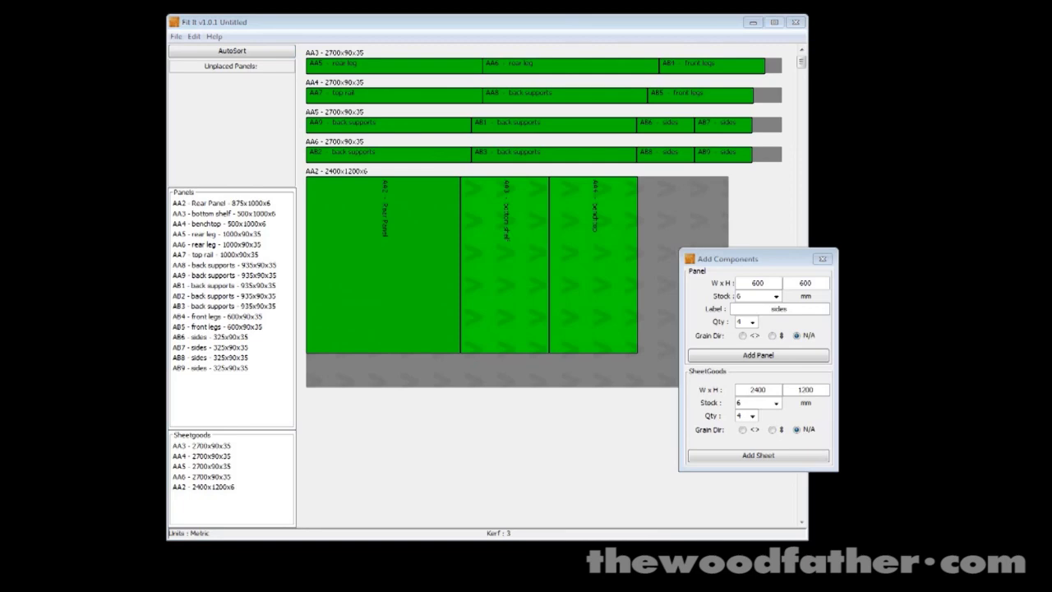
{"action": "left_click_drag", "start_coordinate": [528, 188], "coordinate": [504, 185]}
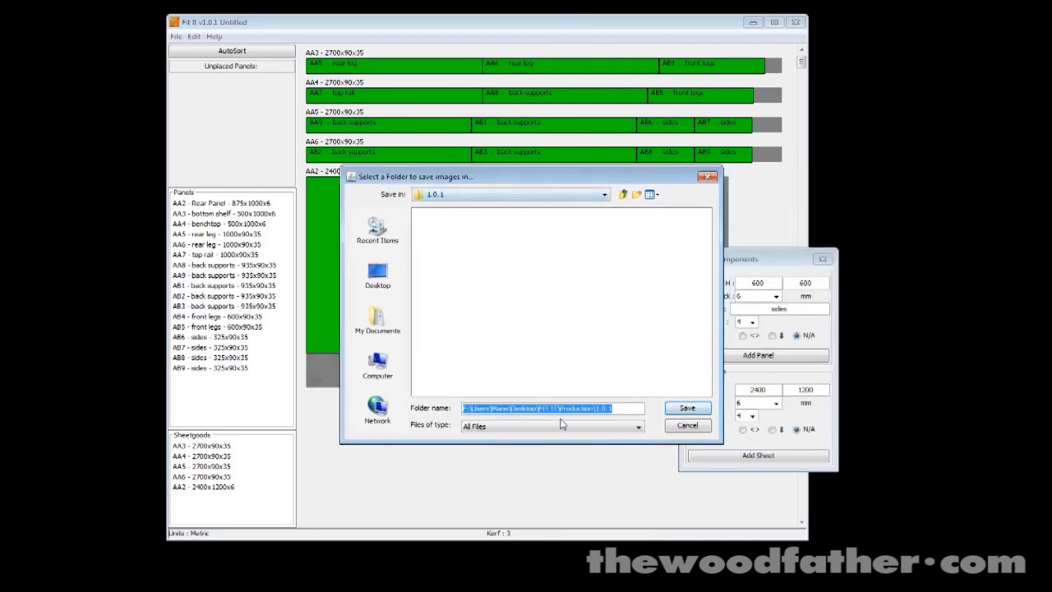
{"action": "left_click", "coordinate": [686, 406]}
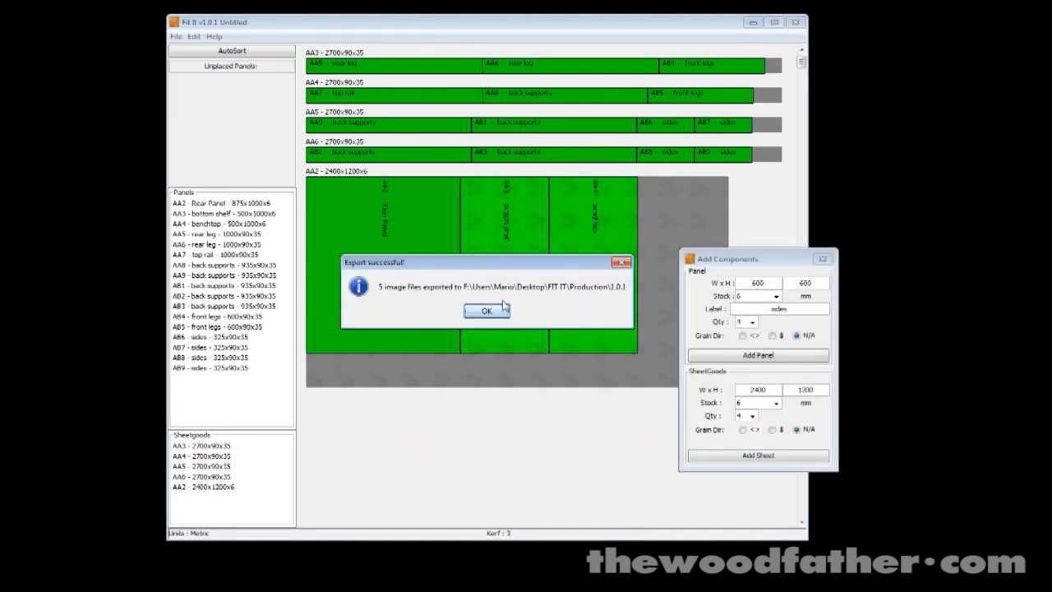
{"action": "left_click", "coordinate": [487, 313]}
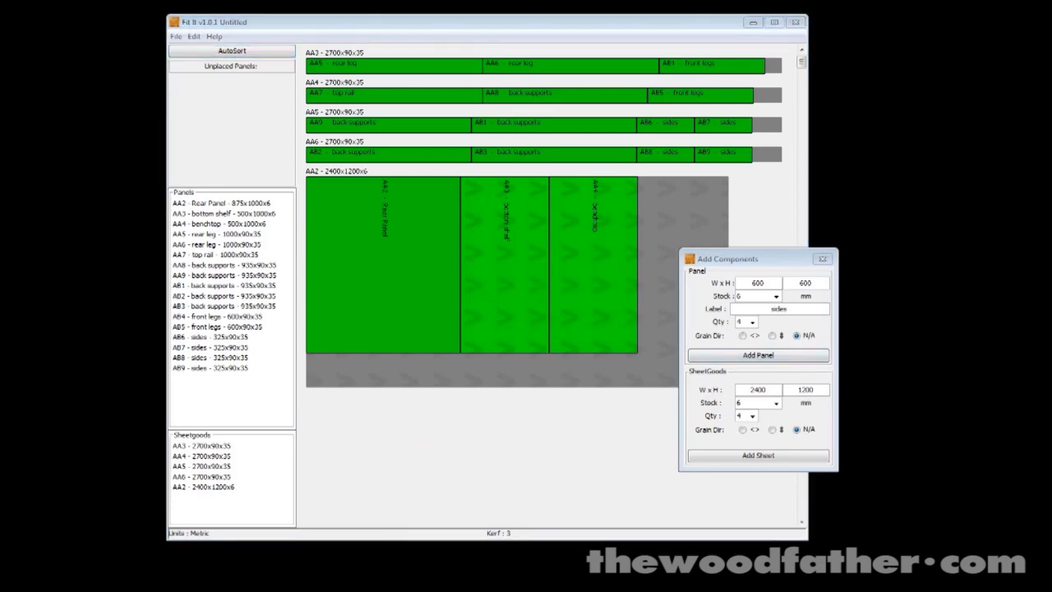
- Switch to Windows Explorer, view the exported image AA2 - 2400x1200x64.PNG, and return to Fit It
{"action": "key", "text": "alt+Tab"}
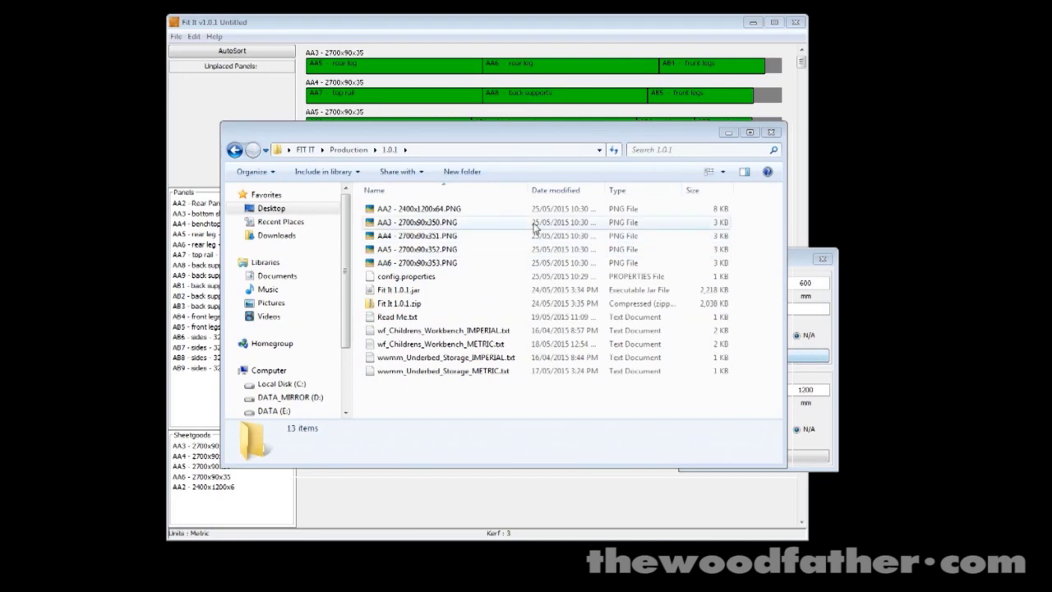
{"action": "left_click", "coordinate": [425, 211]}
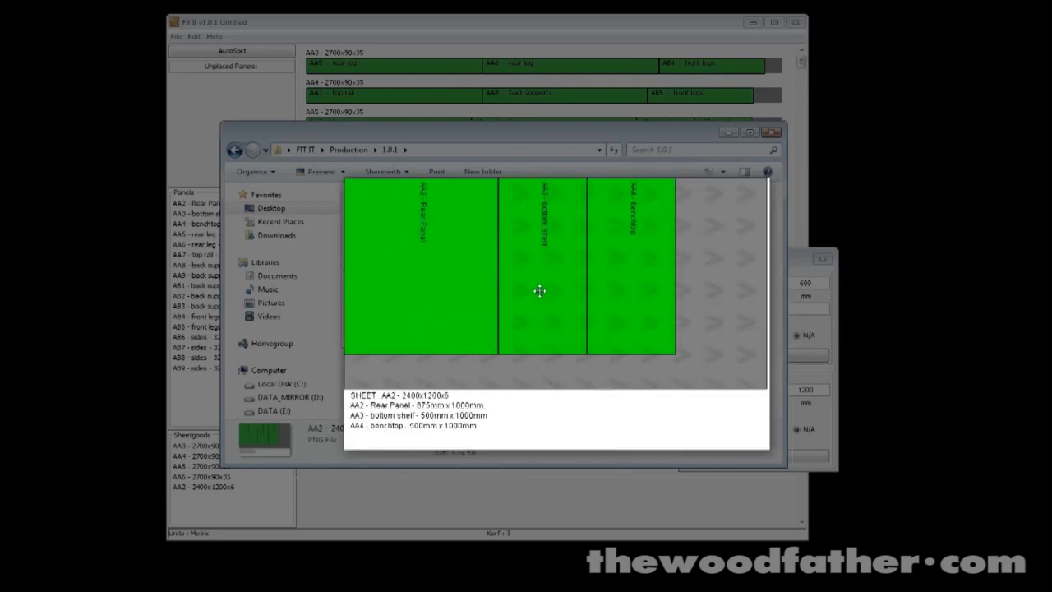
{"action": "left_click", "coordinate": [499, 452]}
{"action": "left_click", "coordinate": [454, 45]}
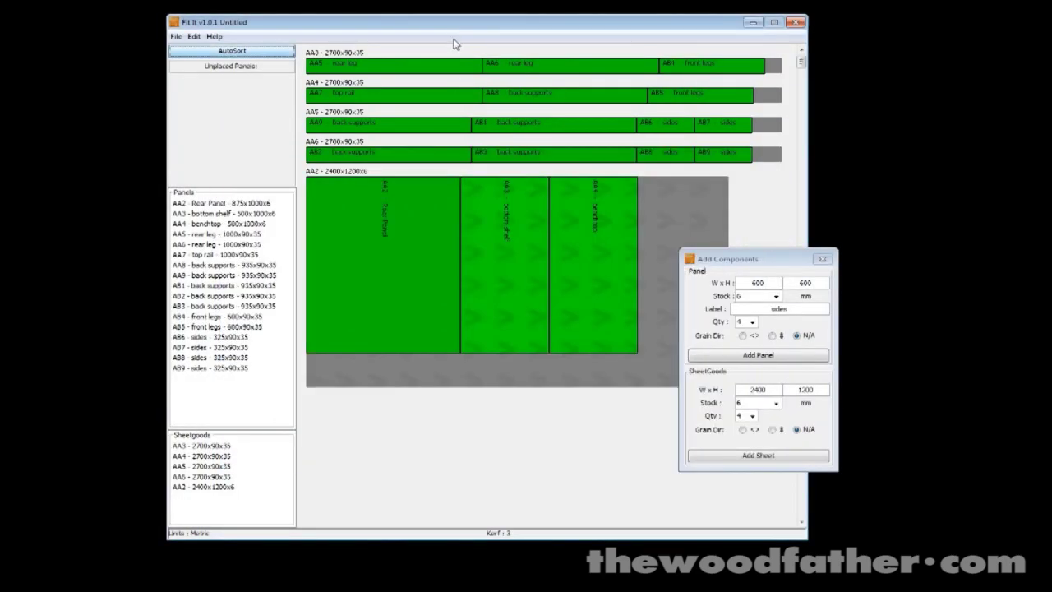
- Rotate the benchtop panel on the 2400 × 1200 mm sheet and place it lengthwise beside the bottom shelf panel
{"action": "left_click", "coordinate": [582, 236]}
{"action": "left_click_drag", "start_coordinate": [582, 236], "coordinate": [634, 223]}
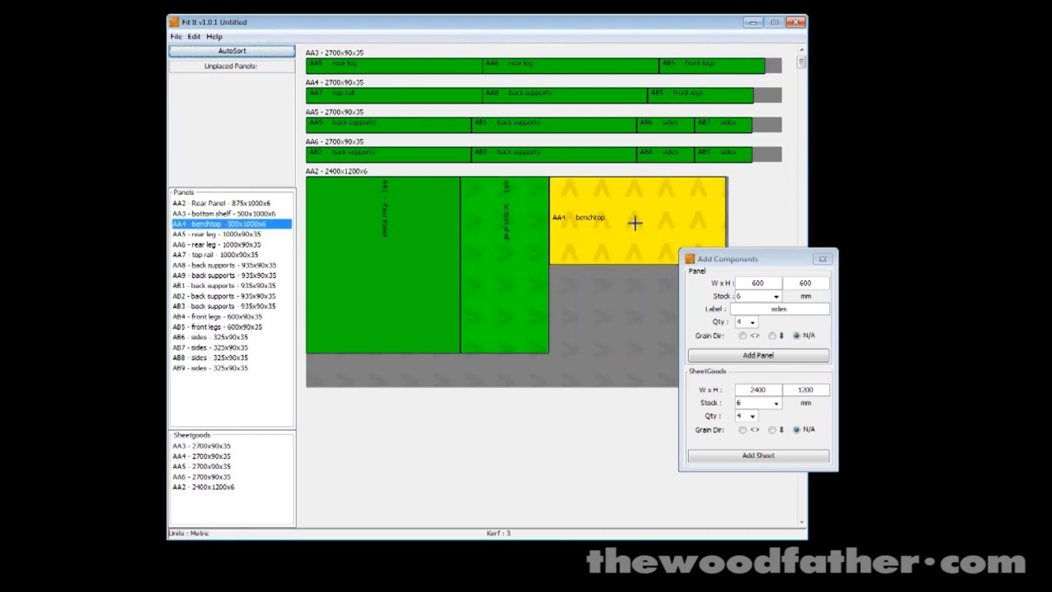
- Export the rearranged layout's sheet images in black and white to the 1.0.1 folder
{"action": "left_click", "coordinate": [176, 36]}
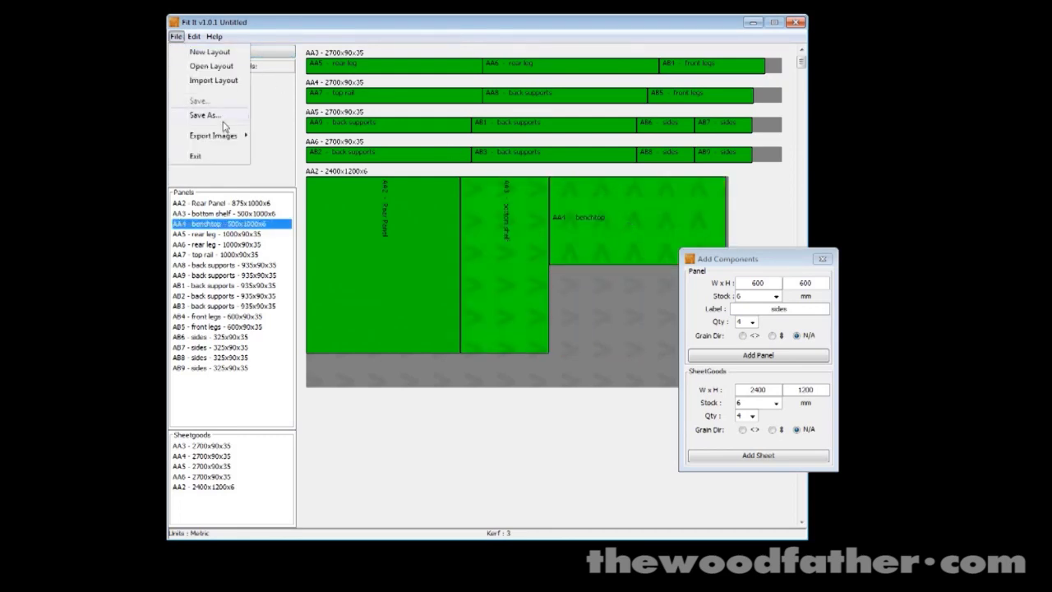
{"action": "mouse_move", "coordinate": [230, 135]}
{"action": "left_click", "coordinate": [281, 151]}
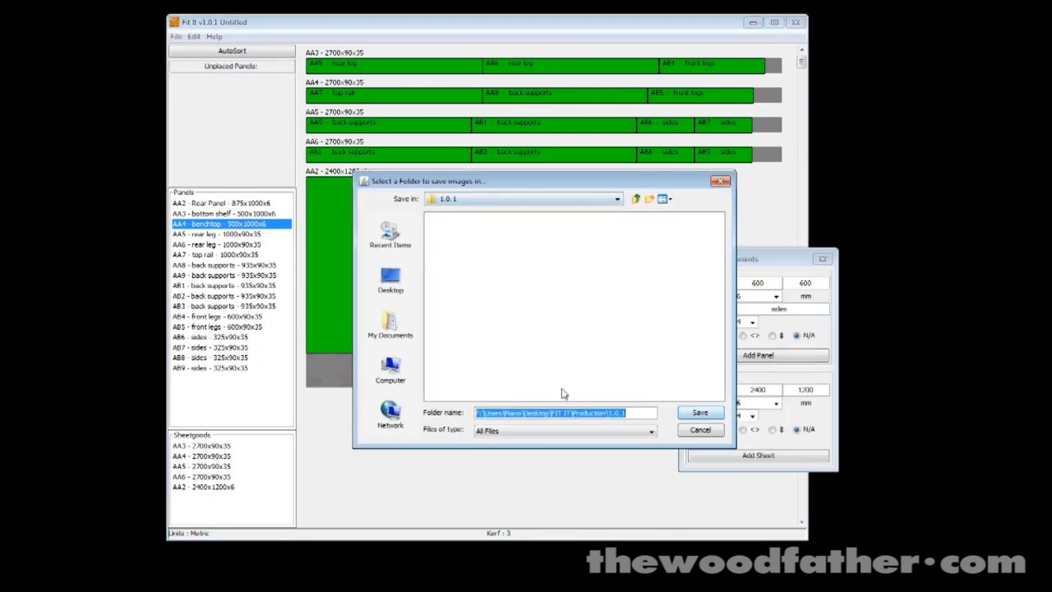
{"action": "left_click", "coordinate": [675, 409]}
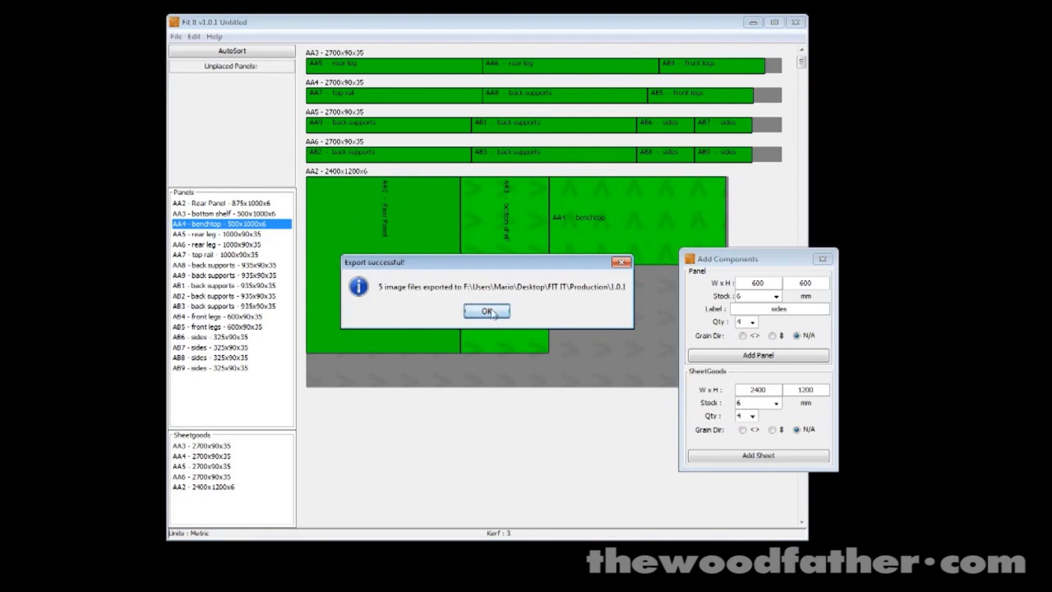
{"action": "left_click", "coordinate": [490, 311]}
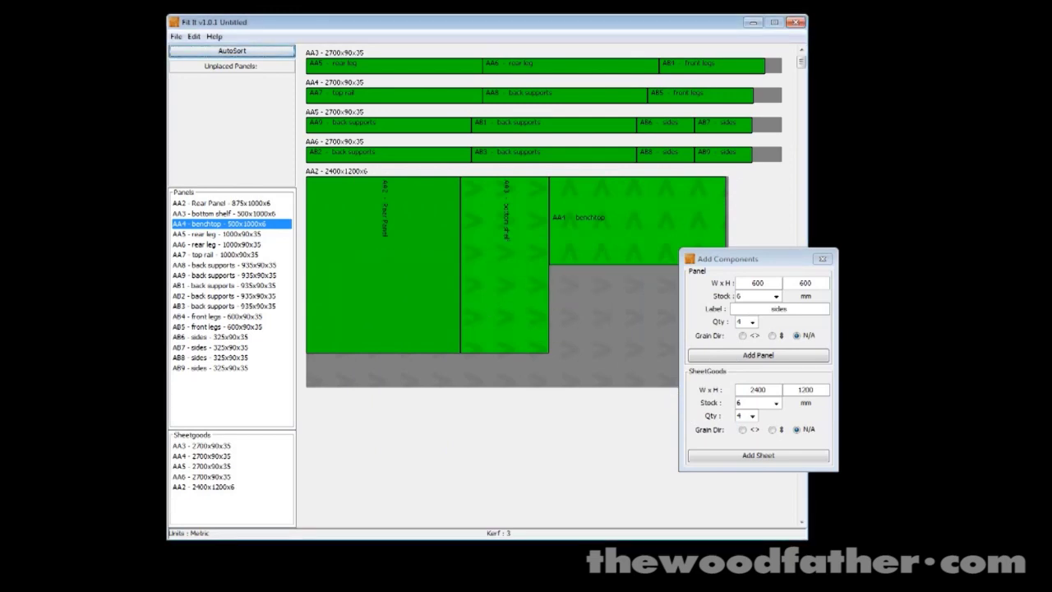